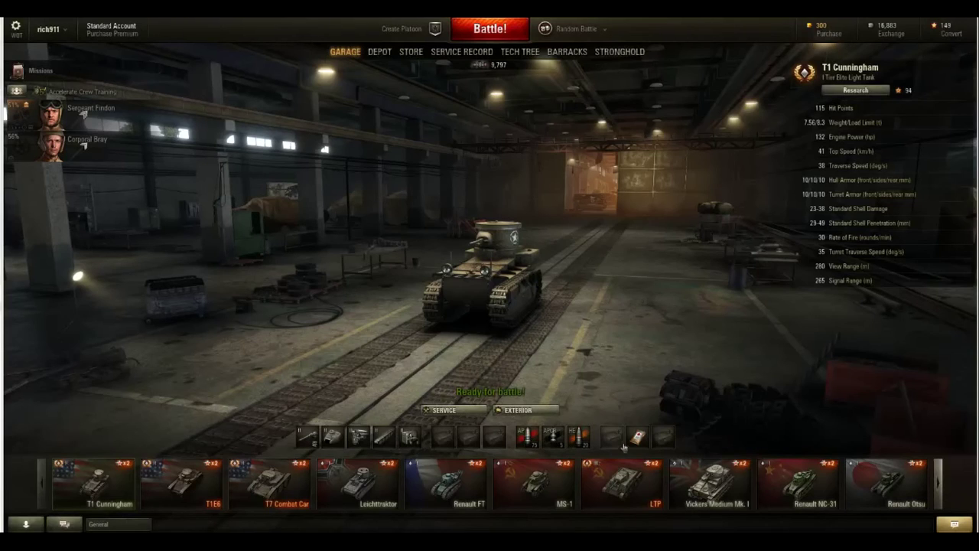
scroll(322, 488, "up", 2)
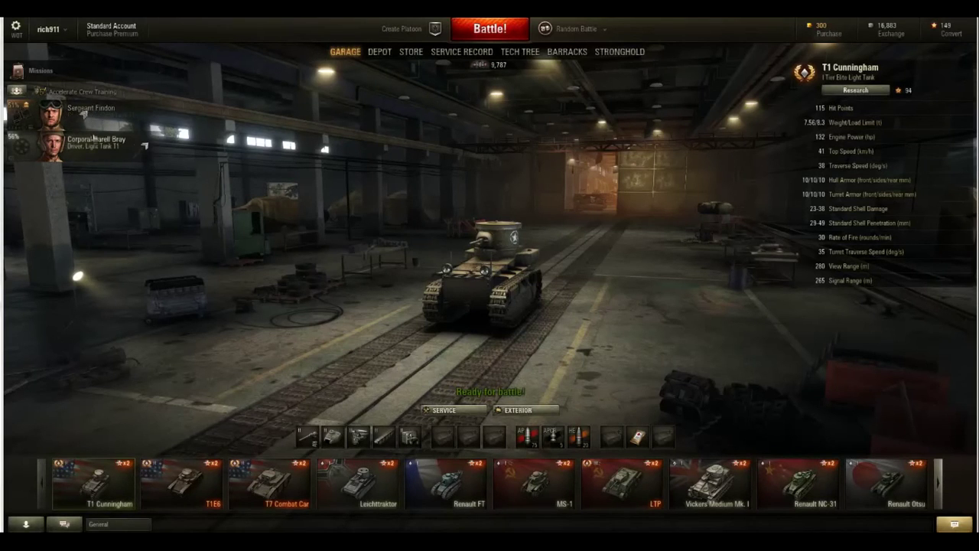
left_click_drag(434, 271, 796, 230)
left_click_drag(493, 293, 529, 202)
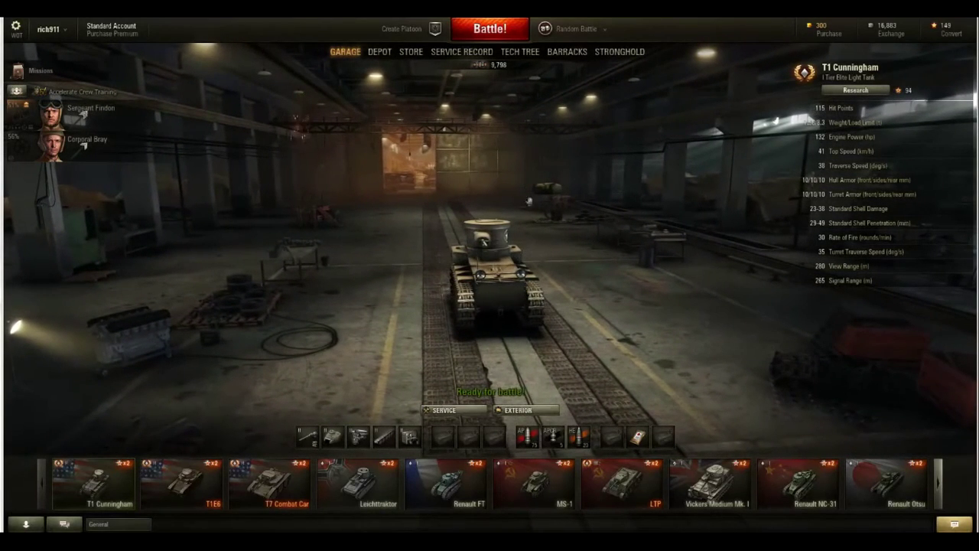
Browse the tech trees of the U.S.A., Germany, France, the U.S.S.R., the U.K. and China one after another
left_click(518, 53)
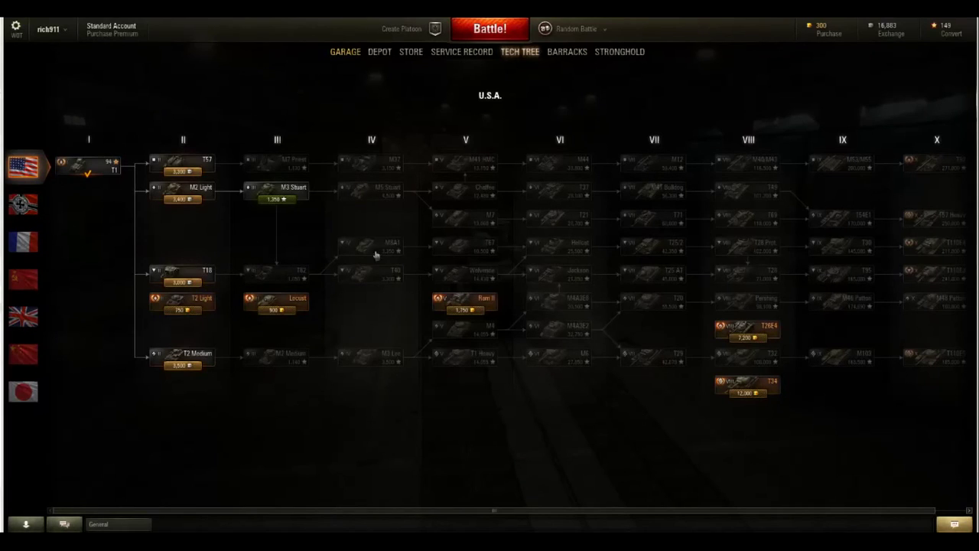
scroll(376, 255, "down", 1)
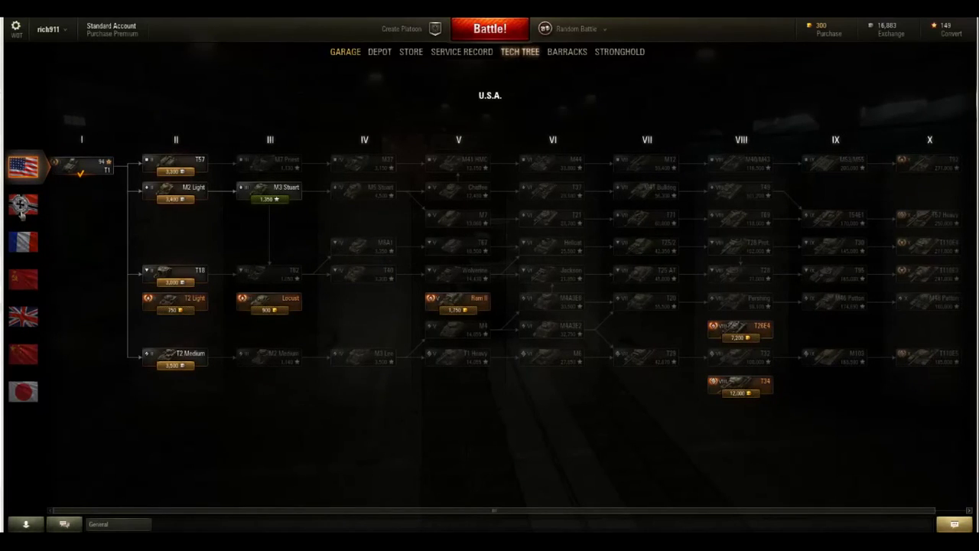
left_click(21, 210)
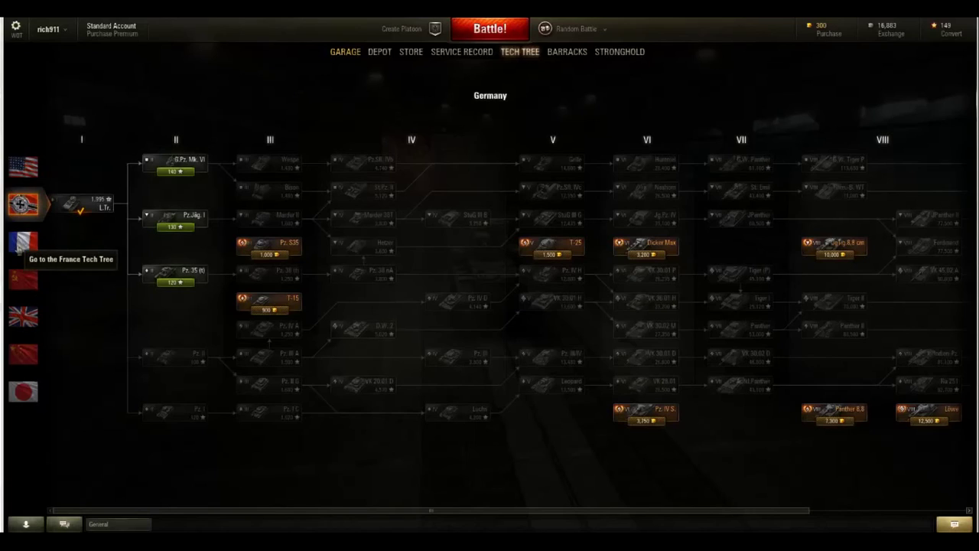
left_click(23, 244)
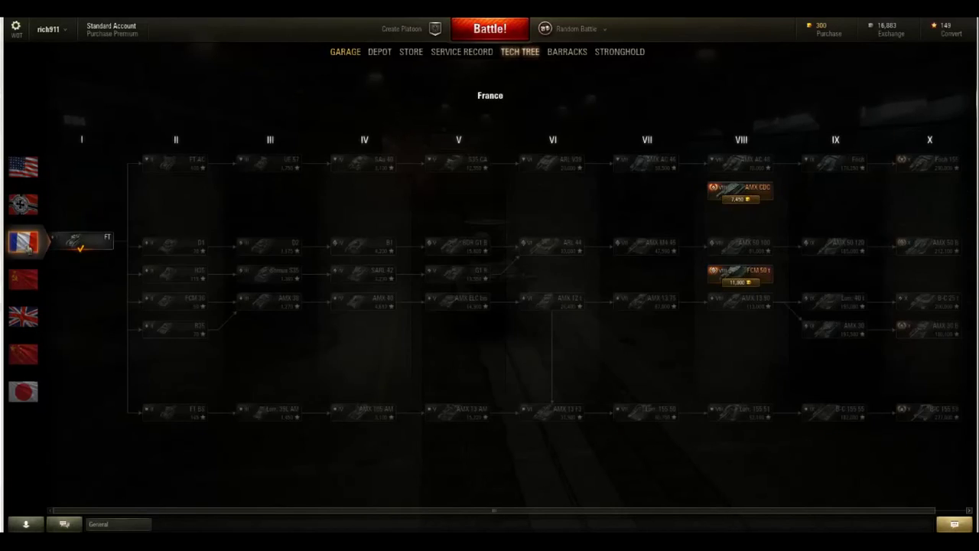
left_click(27, 286)
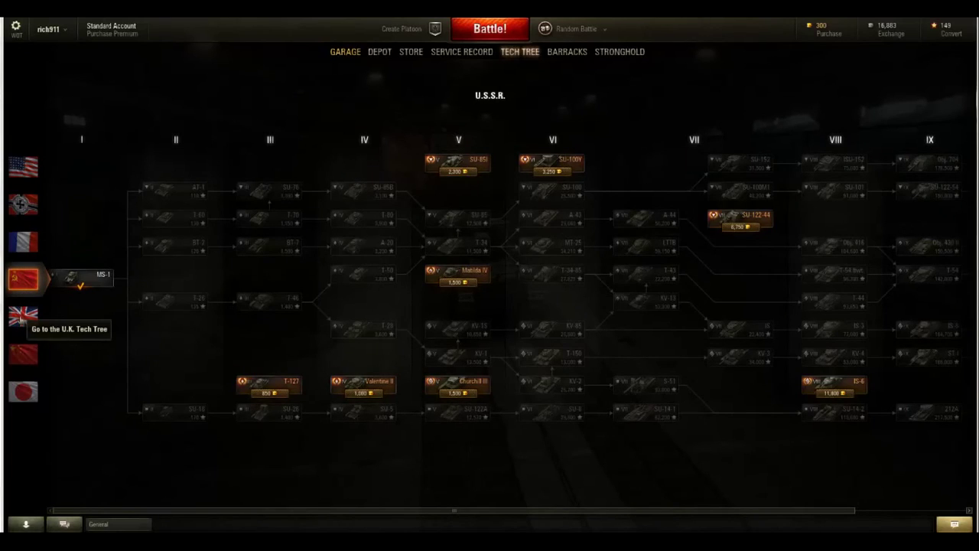
scroll(498, 309, "down", 1)
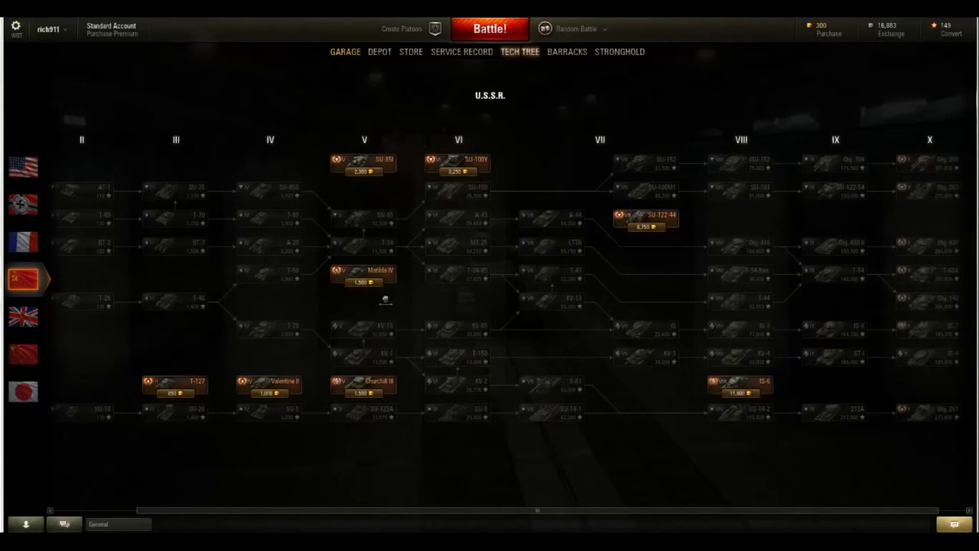
left_click(31, 320)
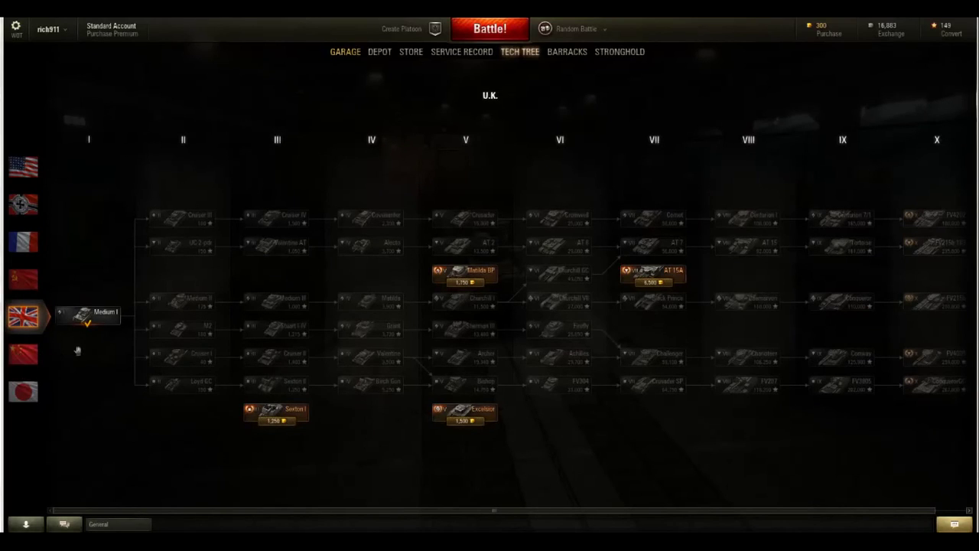
left_click(23, 355)
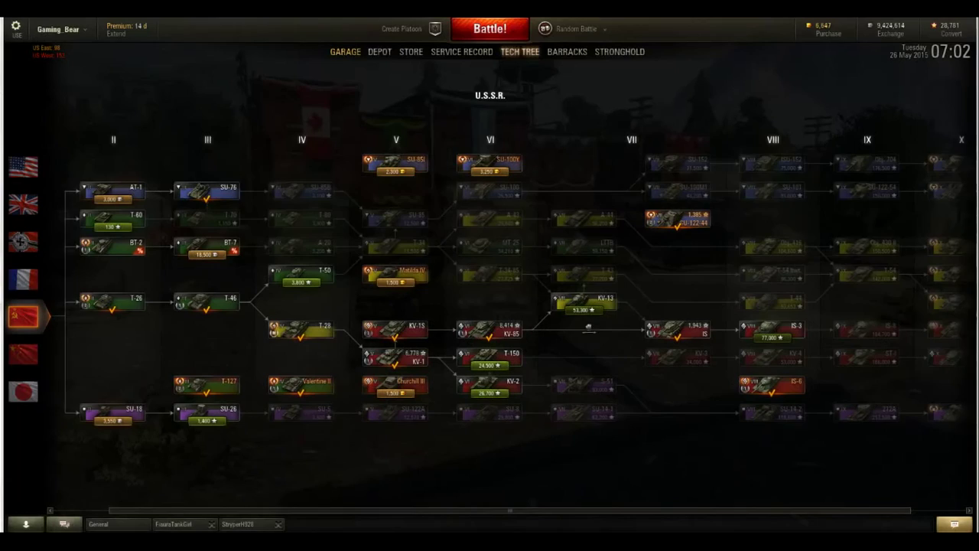
View the higher tiers of the U.S.S.R. tech tree, and look through the owned vehicles of all nations in the garage
scroll(560, 327, "right", 1)
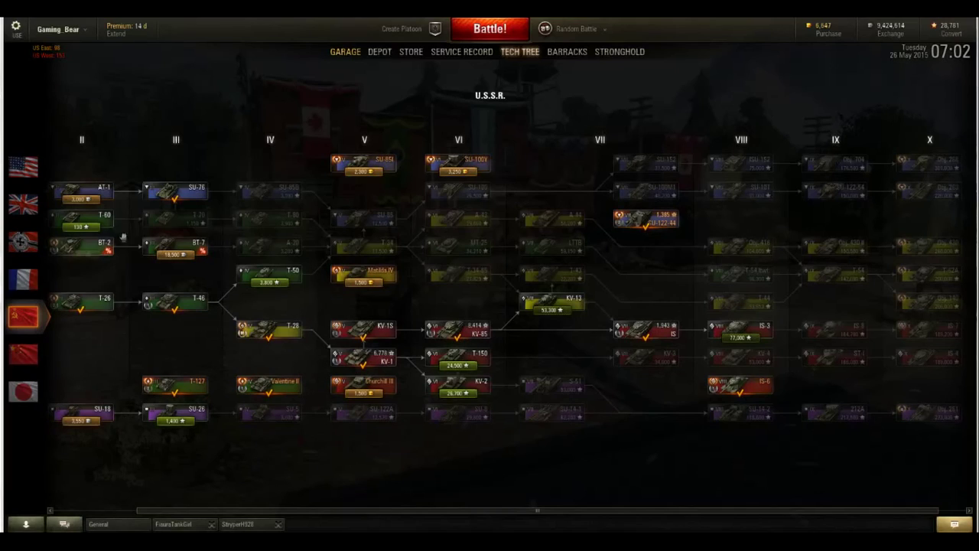
left_click(341, 54)
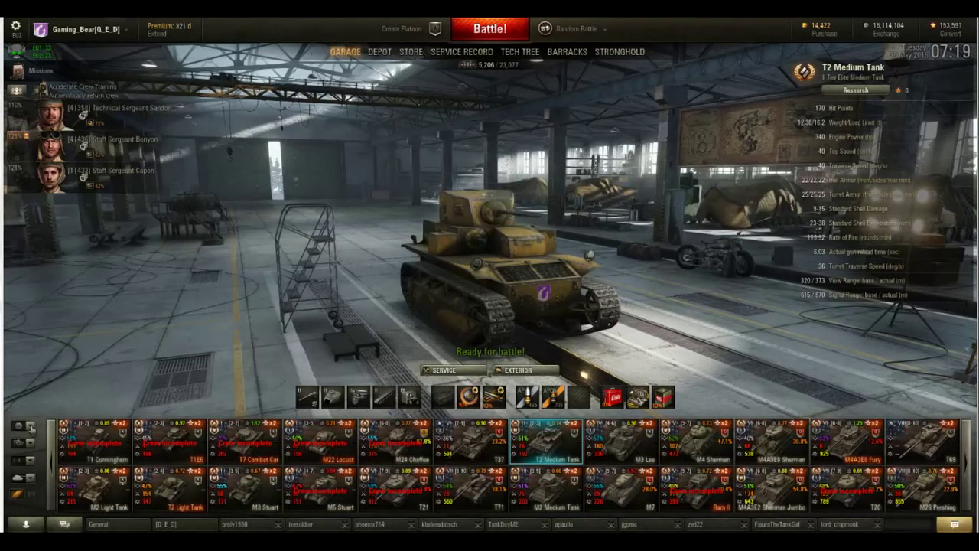
scroll(519, 460, "down", 5)
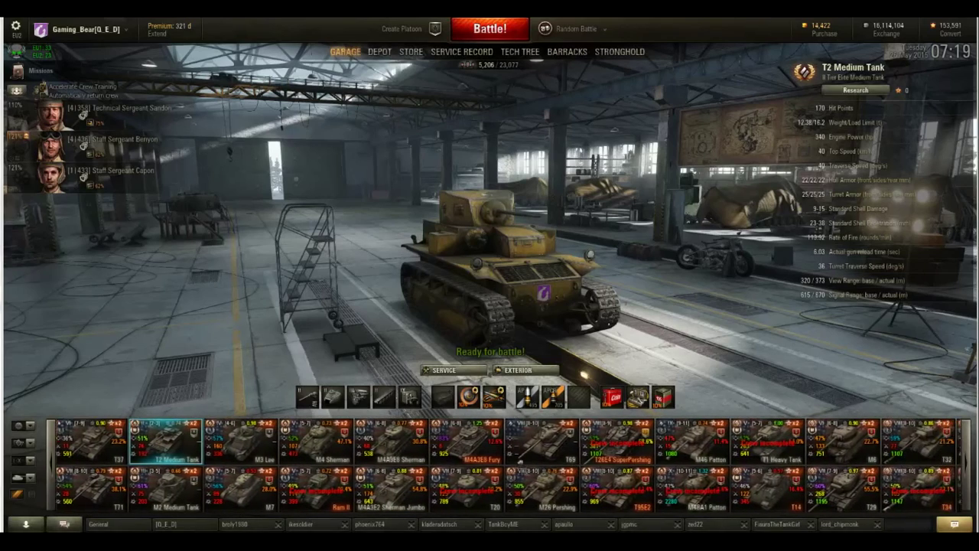
scroll(519, 460, "down", 8)
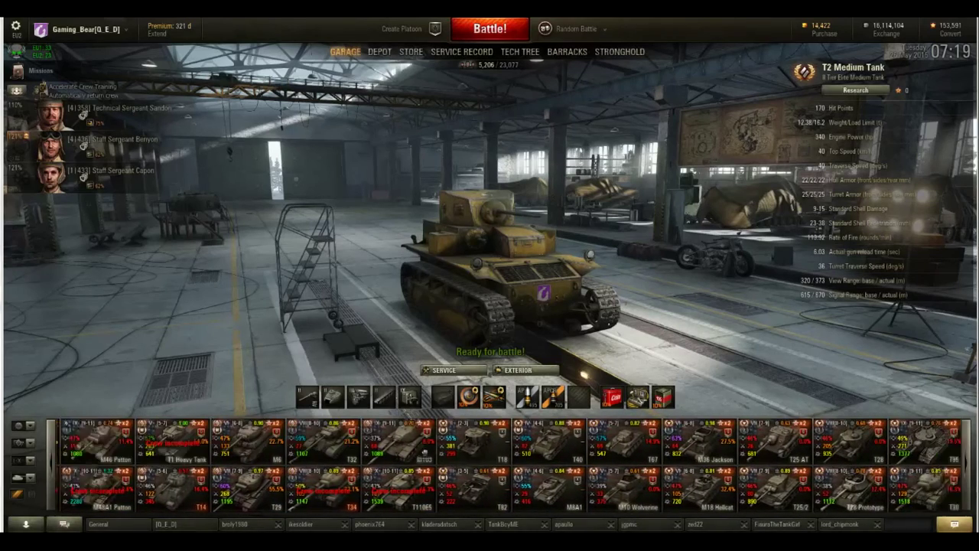
scroll(509, 465, "down", 10)
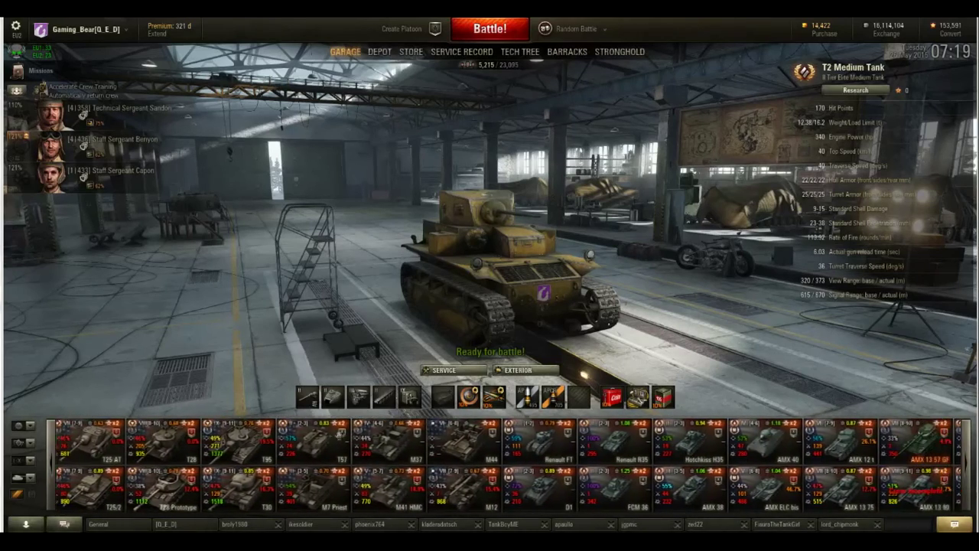
scroll(509, 464, "down", 2)
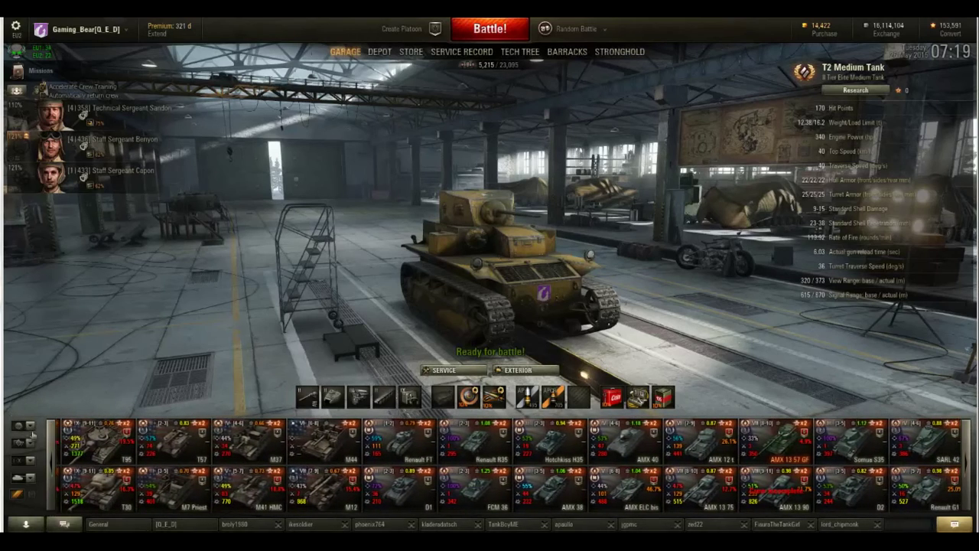
Filter the garage's vehicle list by nation, first to China and after that to Germany
left_click(32, 428)
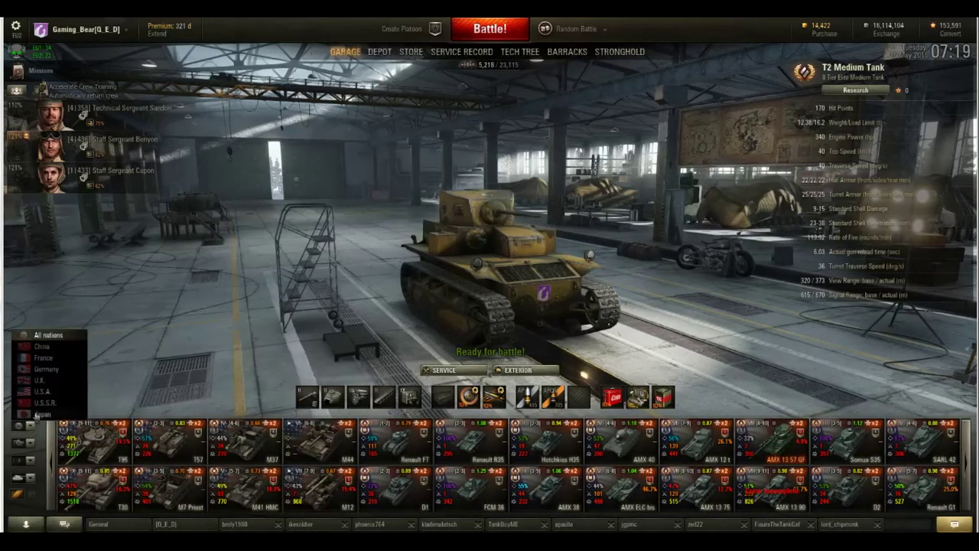
left_click(42, 347)
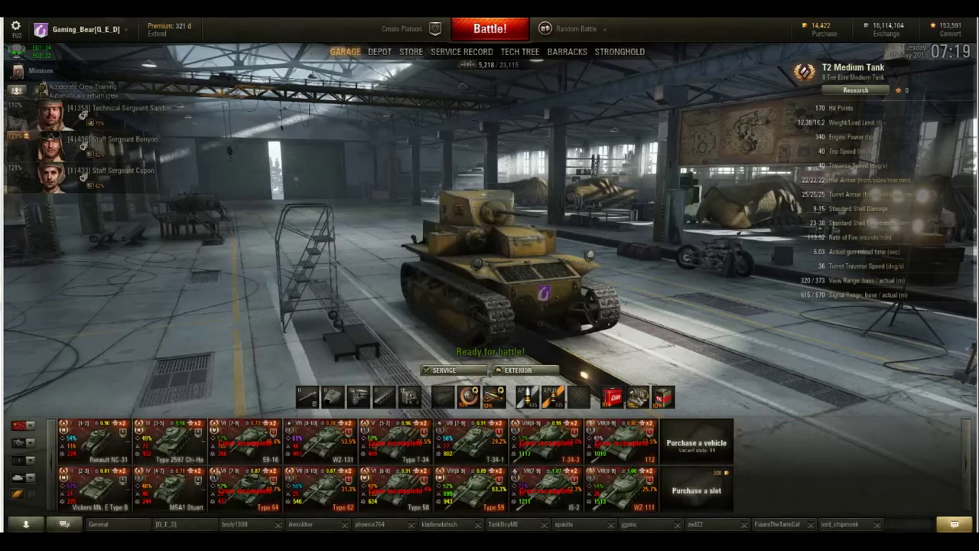
left_click(31, 426)
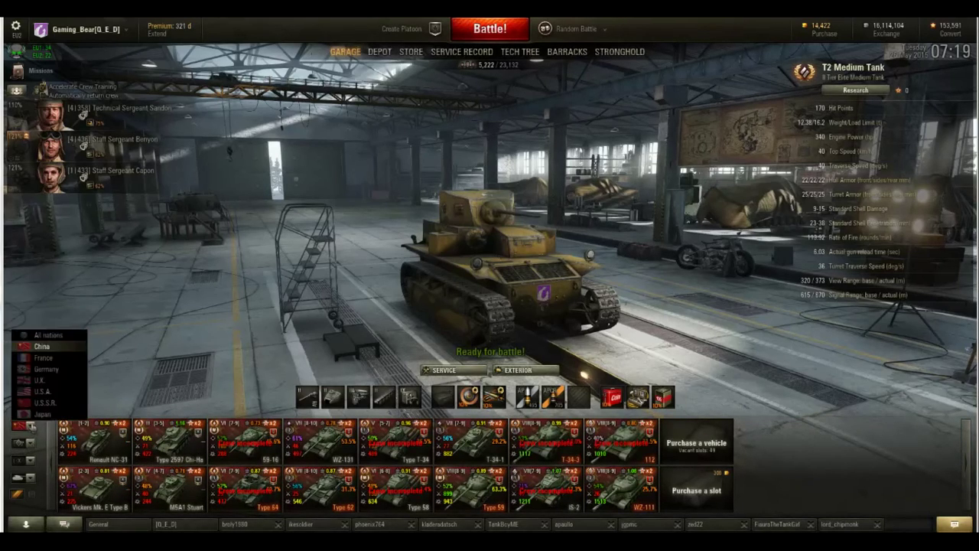
left_click(46, 369)
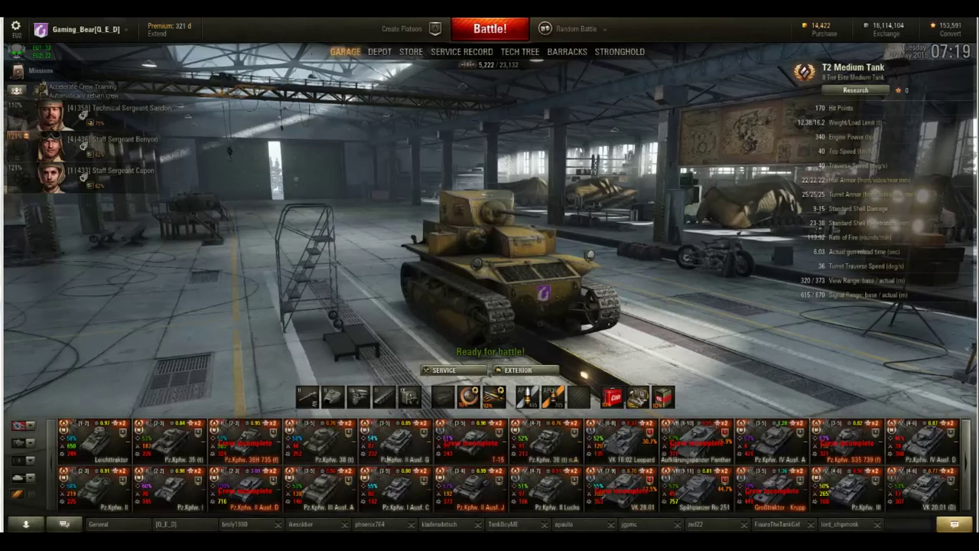
Narrow the German vehicle list in the garage to light tanks only
scroll(32, 444, "down", 3)
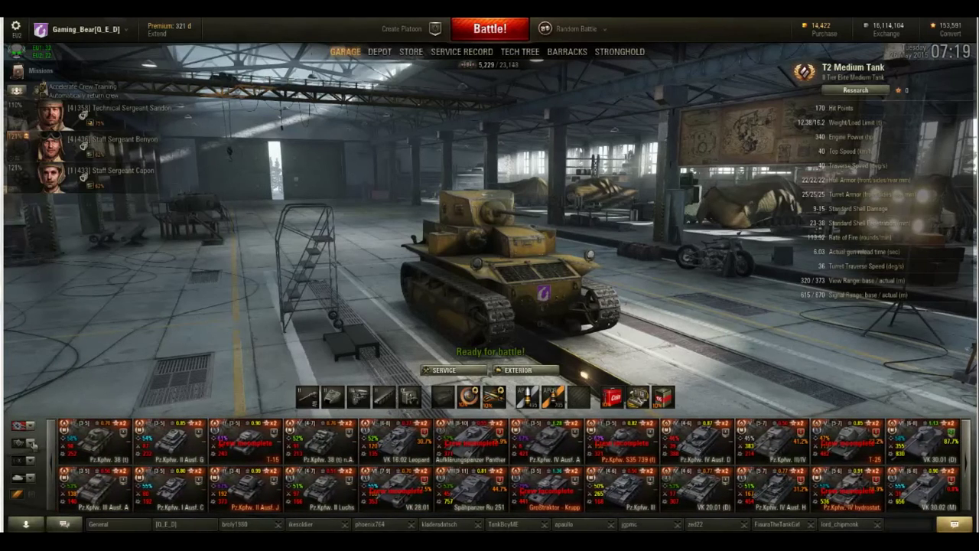
left_click(32, 444)
left_click(51, 389)
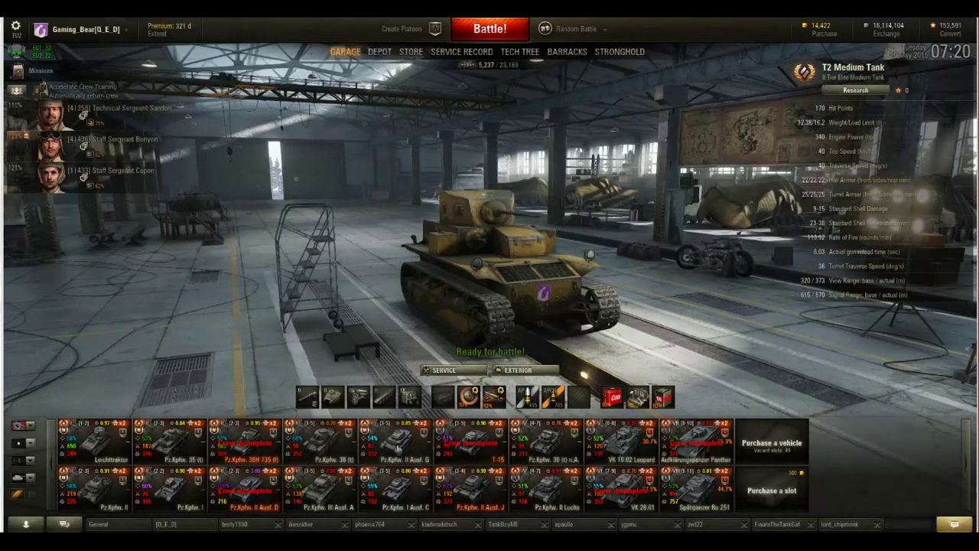
mouse_move(398, 449)
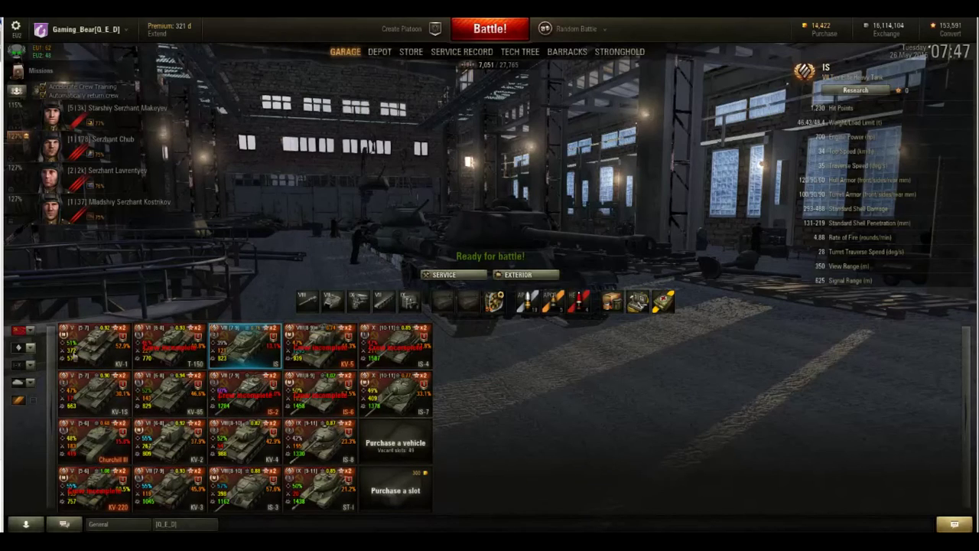
Remove the heavy-tank filter so all U.S.S.R. vehicle types are listed, and browse through them
left_click(31, 351)
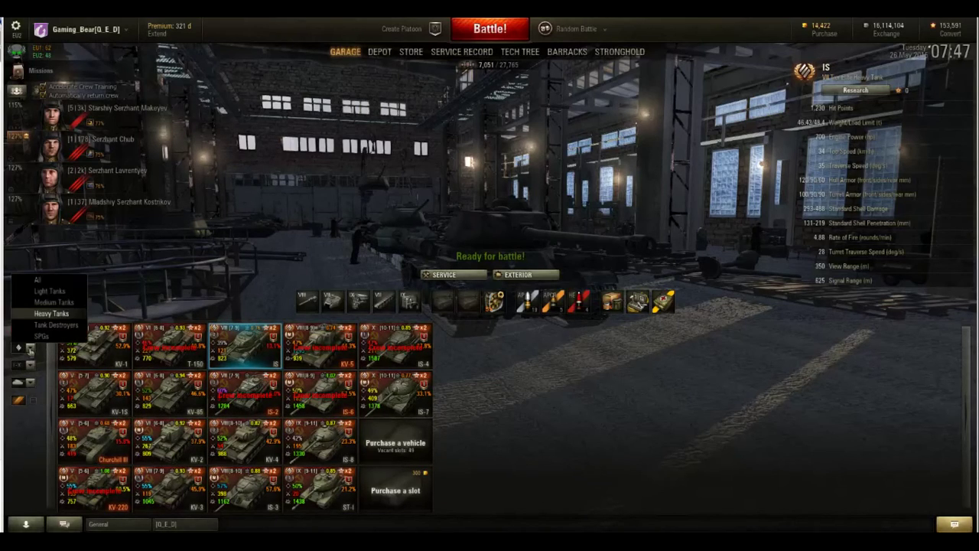
left_click(51, 283)
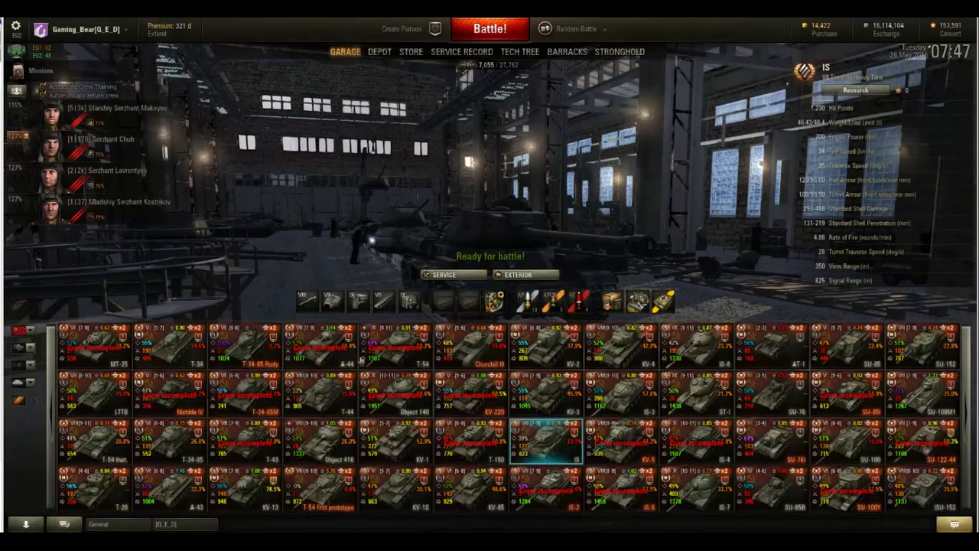
scroll(574, 387, "left", 4)
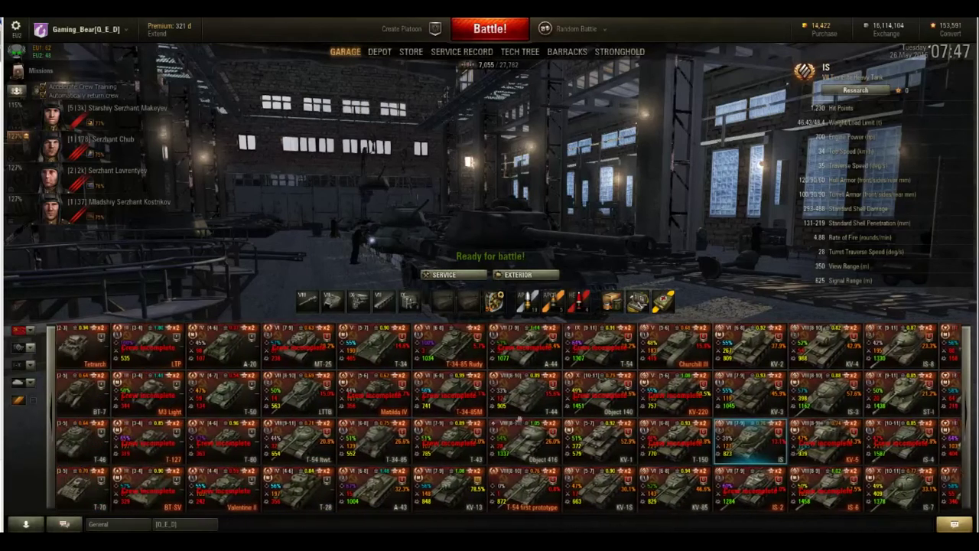
scroll(442, 425, "right", 5)
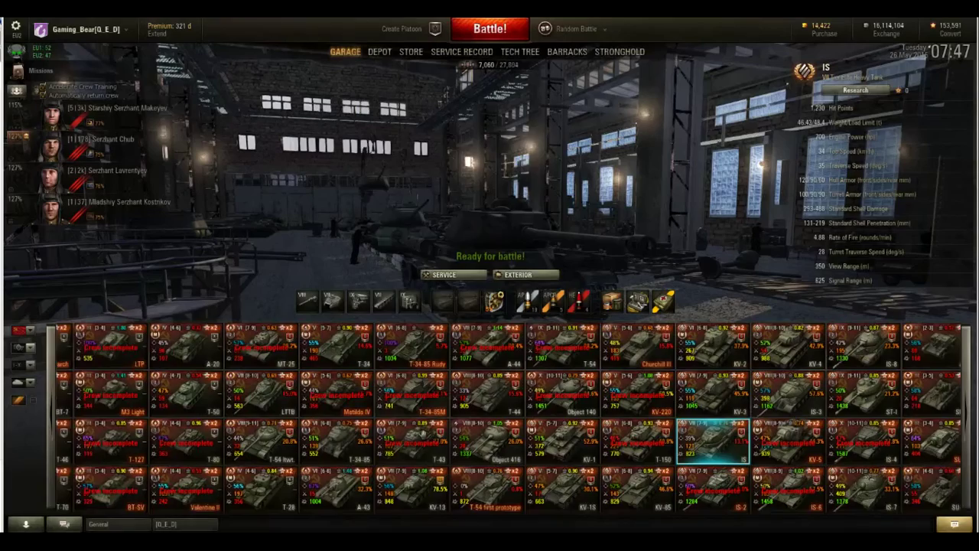
scroll(508, 417, "right", 2)
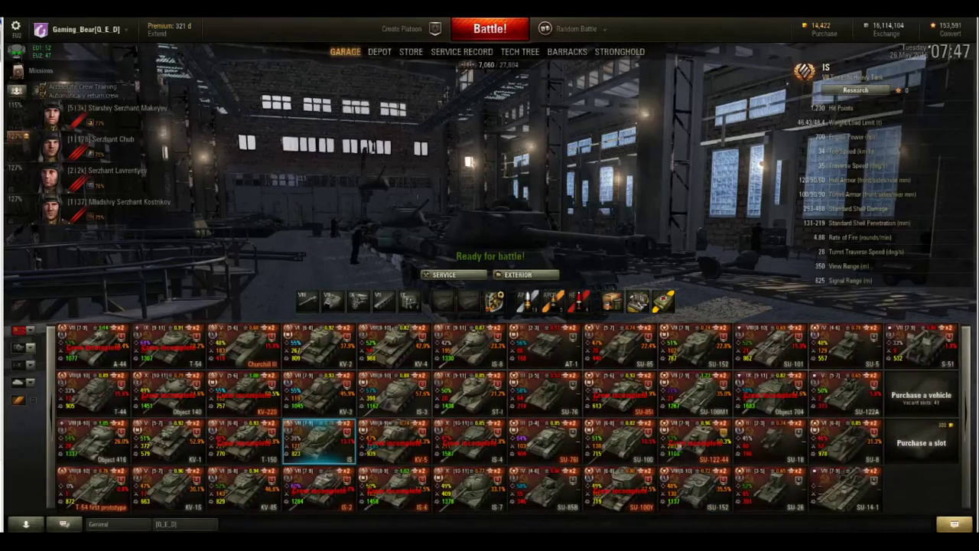
left_click(31, 348)
left_click(32, 349)
View the owned vehicles of China and France by switching the garage's nation filter
left_click(30, 330)
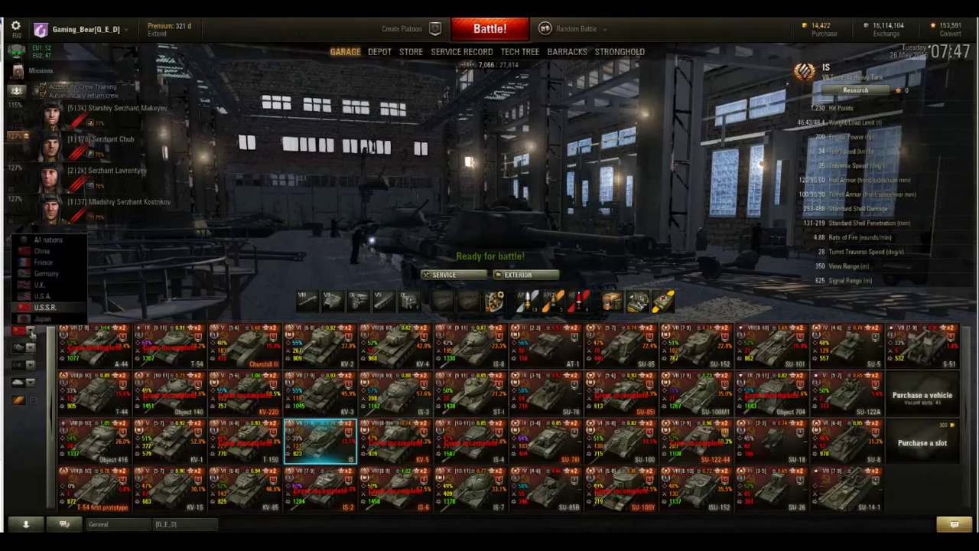
left_click(41, 251)
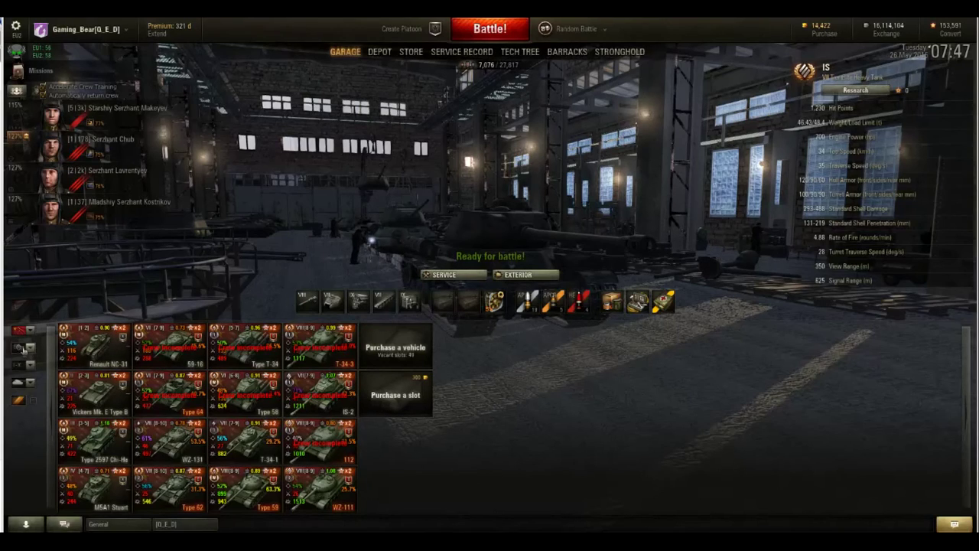
left_click(30, 330)
left_click(52, 262)
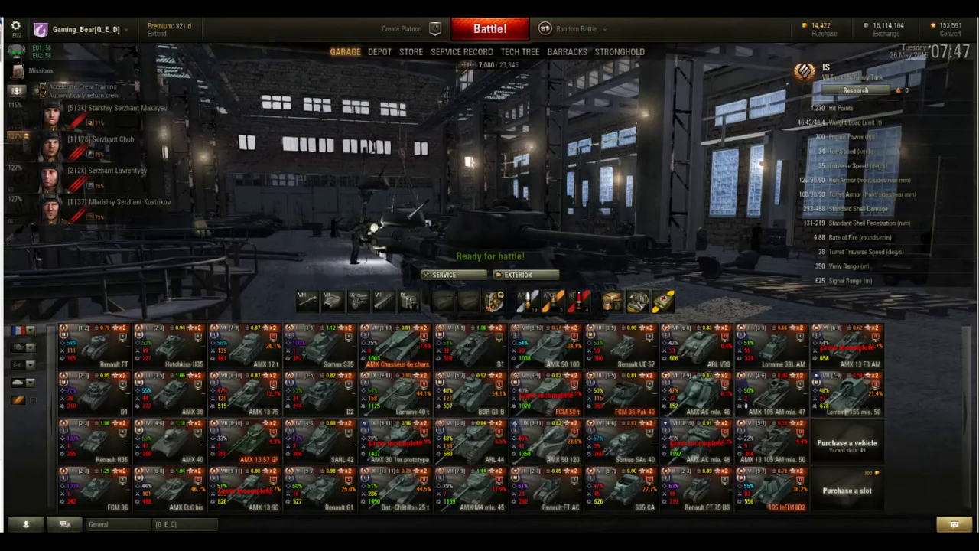
Switch the garage's nation filter to Germany and on to the U.K., and look over the British vehicles
left_click(30, 330)
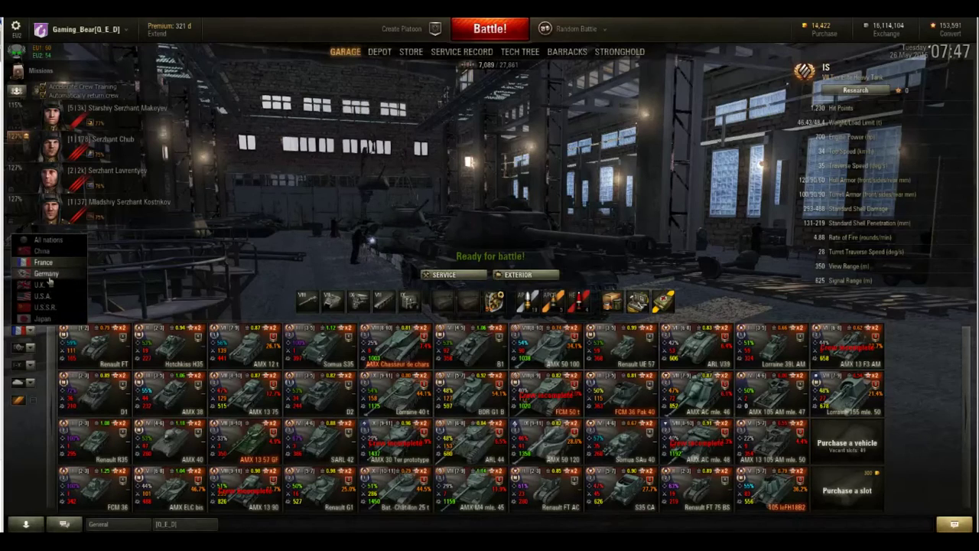
left_click(46, 274)
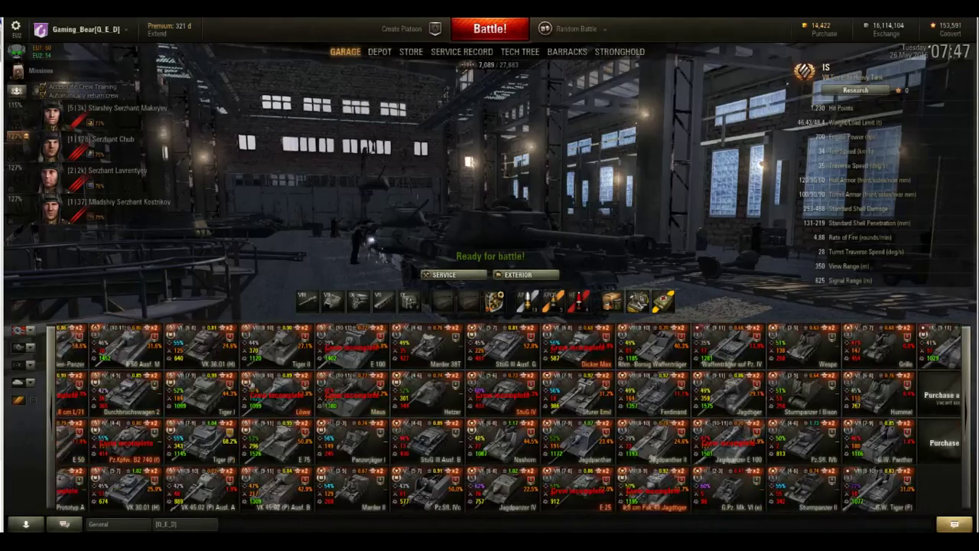
left_click(19, 330)
left_click(40, 284)
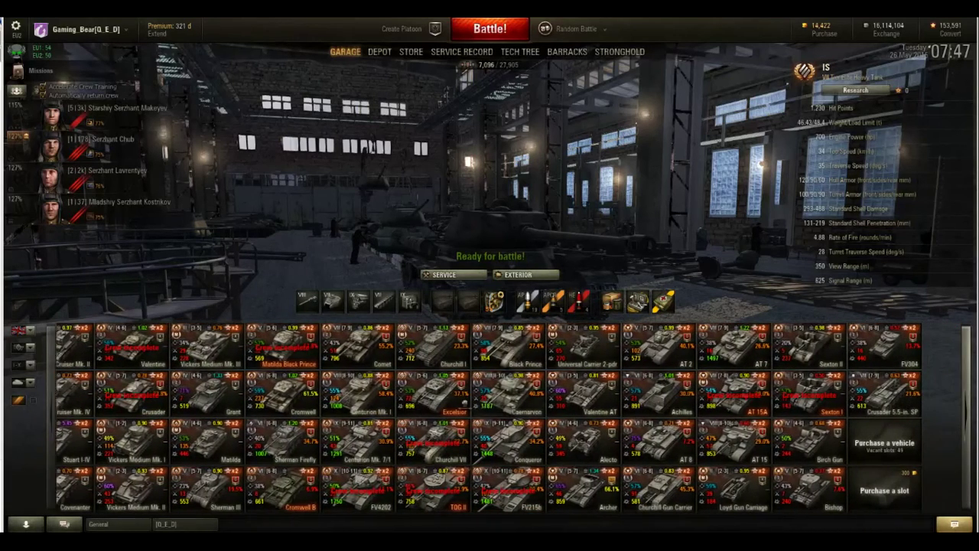
scroll(358, 416, "up", 2)
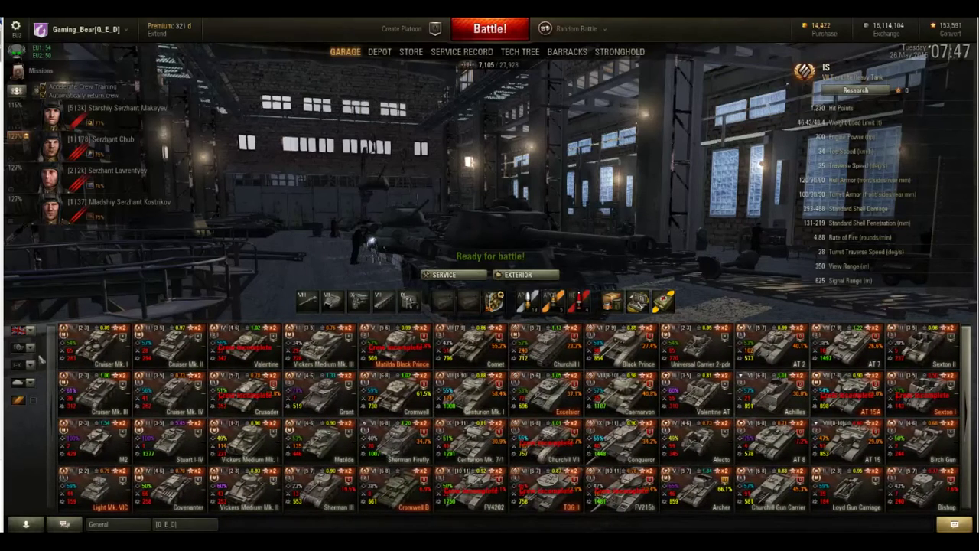
Switch the garage's nation filter to U.S.A. and on to U.S.S.R., looking over each nation's vehicles
left_click(25, 330)
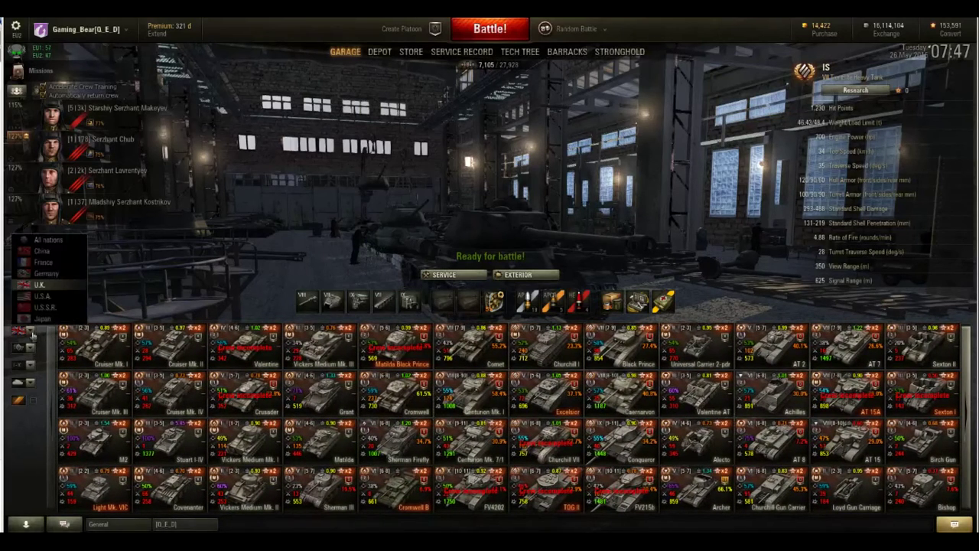
left_click(42, 295)
scroll(505, 417, "down", 3)
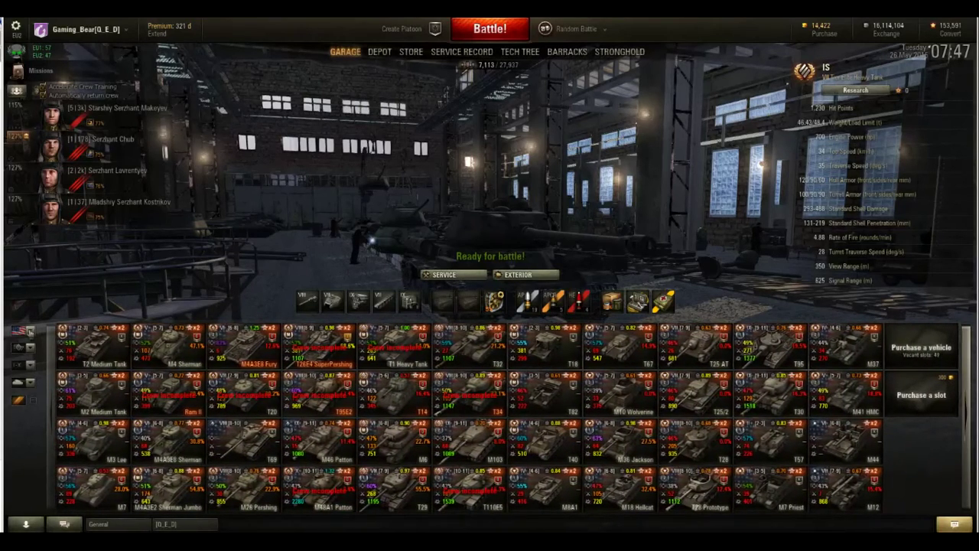
left_click(24, 331)
left_click(44, 308)
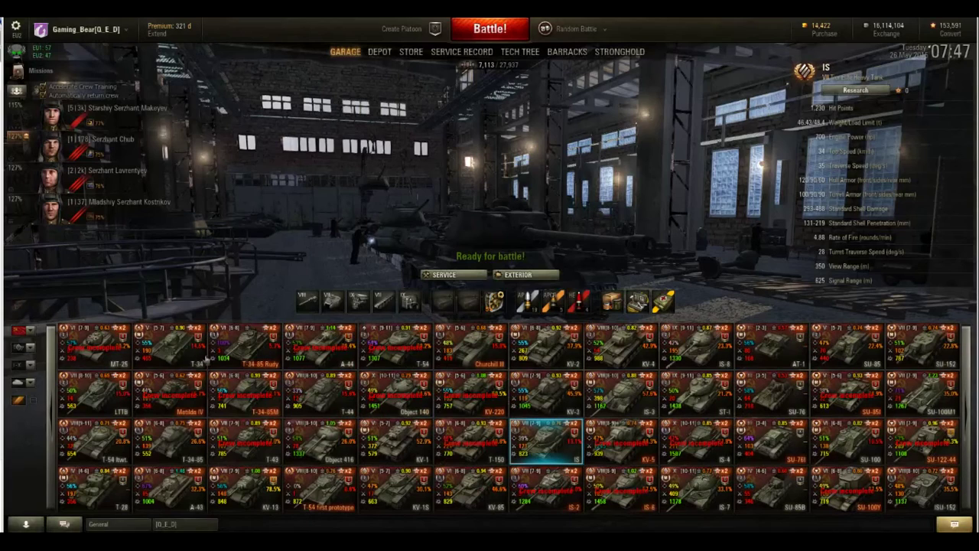
scroll(509, 417, "down", 2)
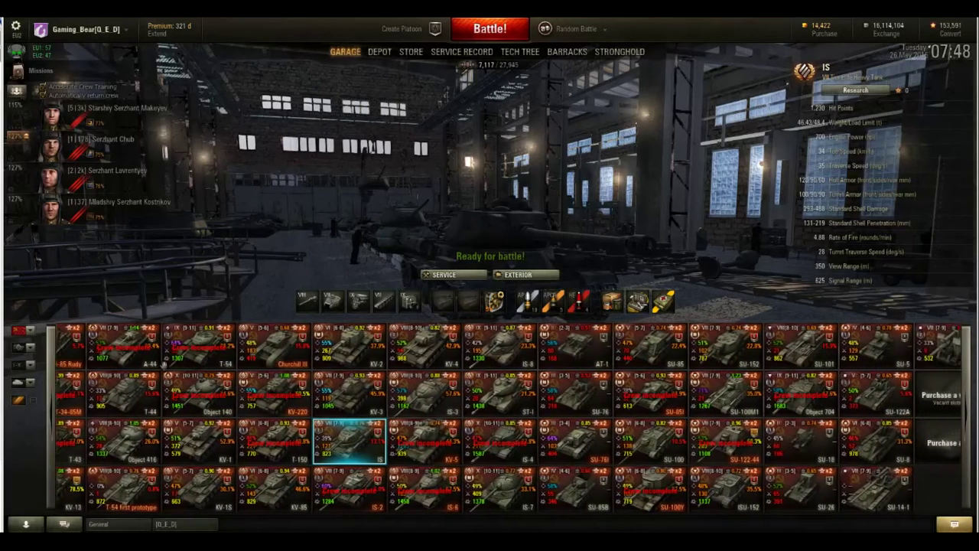
Filter the garage vehicles to Japan and look around the IS tank in the hangar
left_click(29, 331)
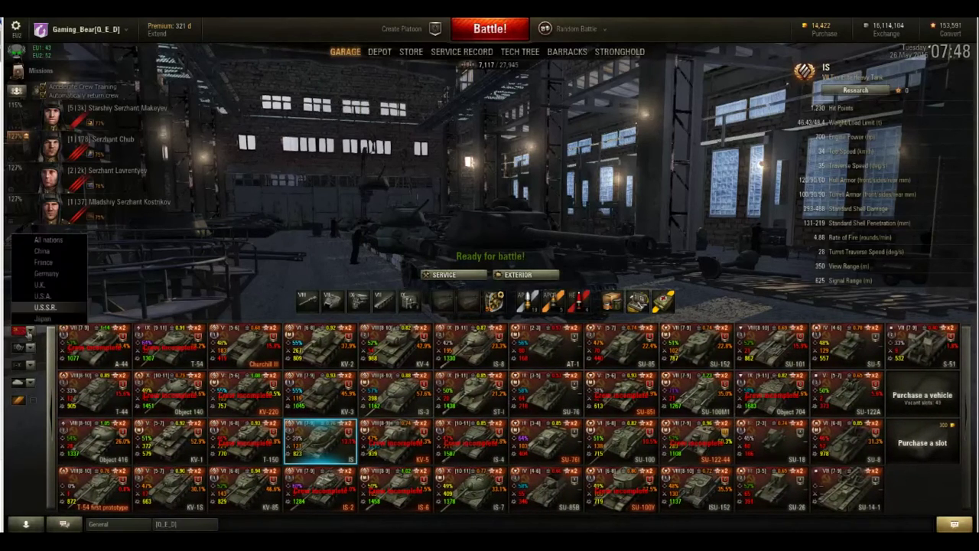
left_click(40, 318)
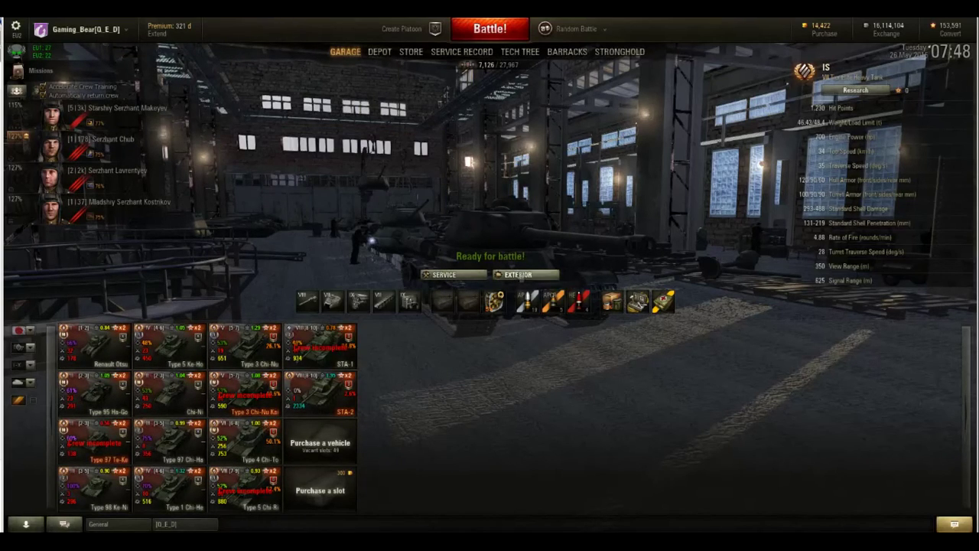
left_click_drag(518, 253, 378, 362)
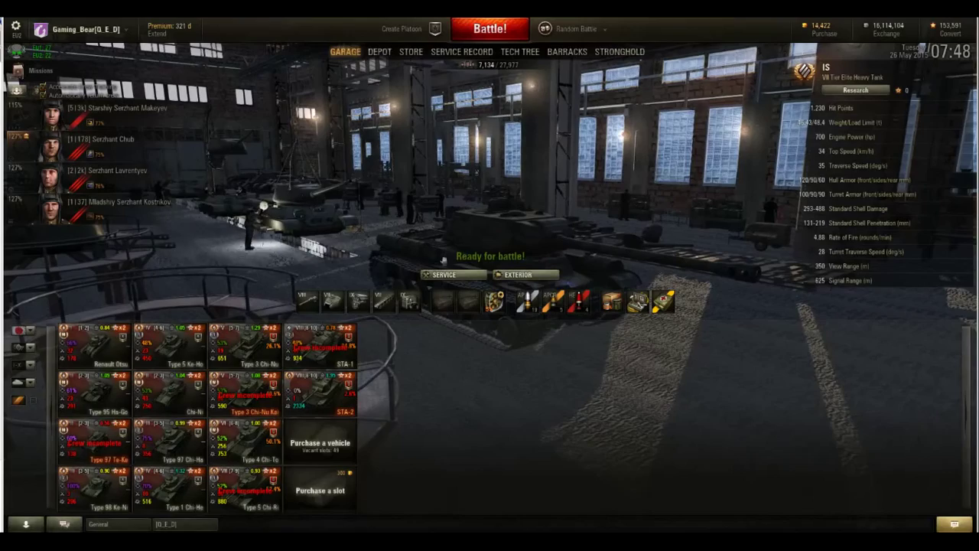
left_click_drag(452, 252, 479, 248)
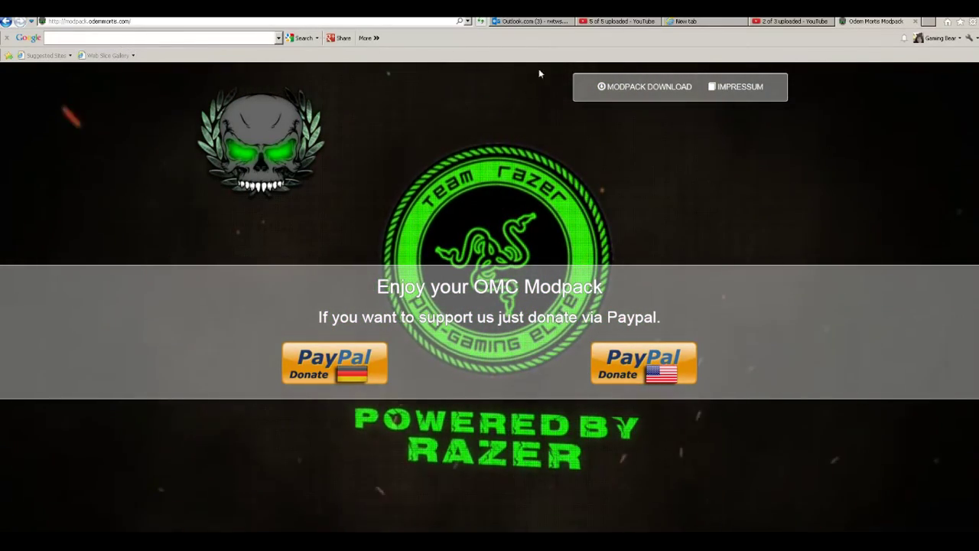
Switch to the browser, download OMC_ModPack_Installer.exe from the Odem Mortis modpack site and run it despite the download warning
left_click(656, 90)
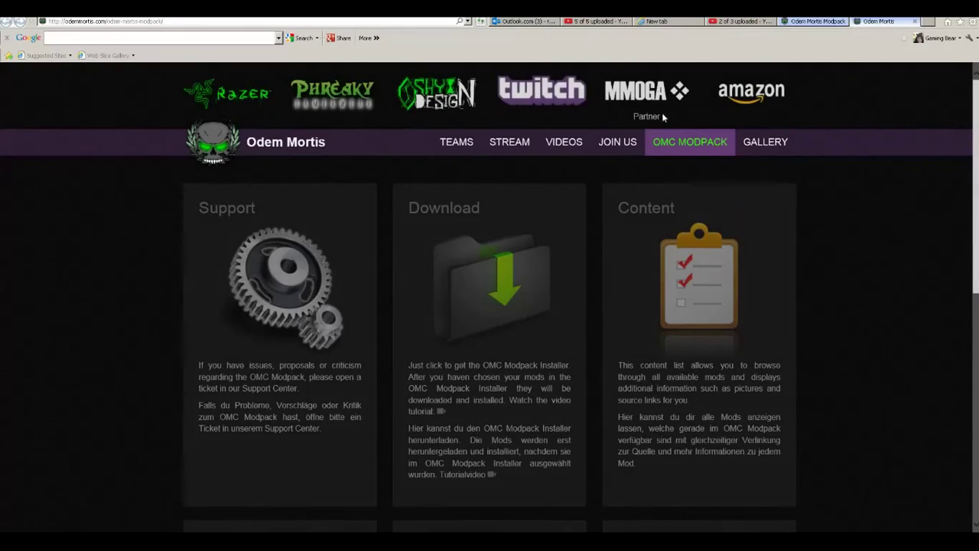
left_click(504, 303)
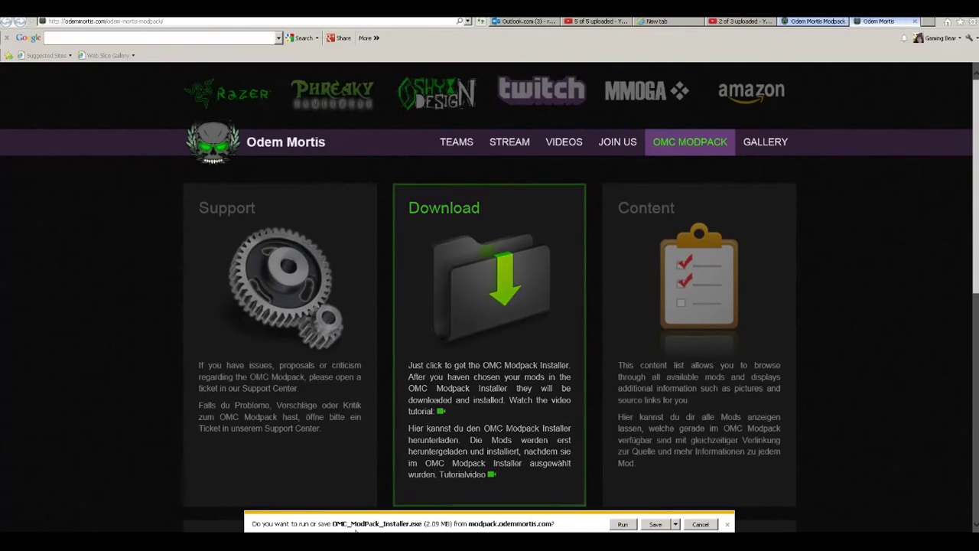
left_click(622, 523)
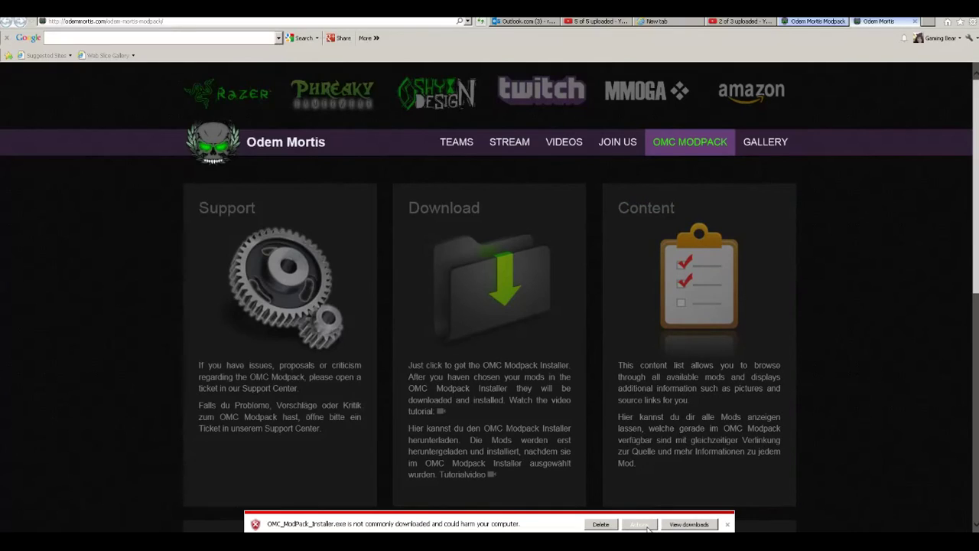
left_click(647, 525)
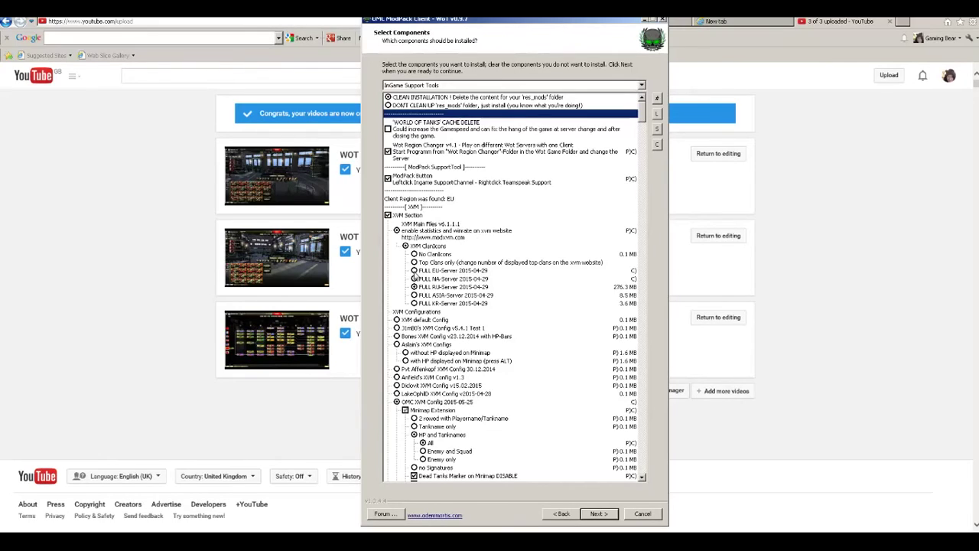
Choose the FULL EU-Server 2015-04-29 clan icons for XVM and review the OMC XVM Config options
left_click(414, 272)
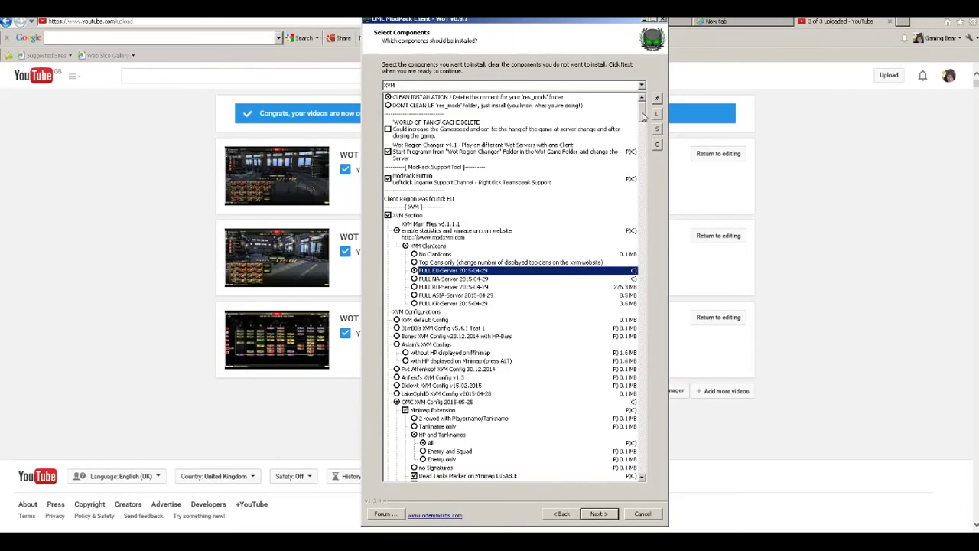
scroll(643, 115, "down", 6)
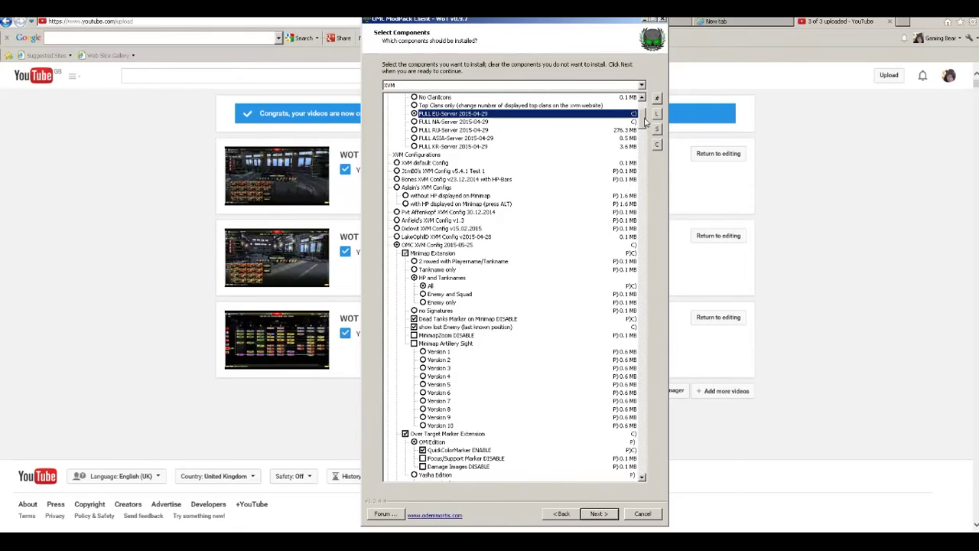
left_click_drag(641, 123, 643, 137)
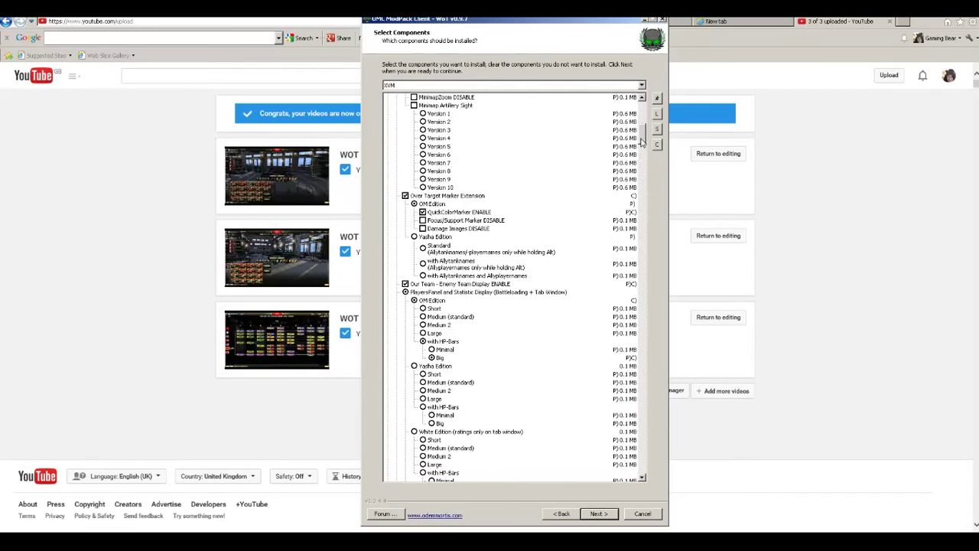
left_click_drag(641, 142, 644, 154)
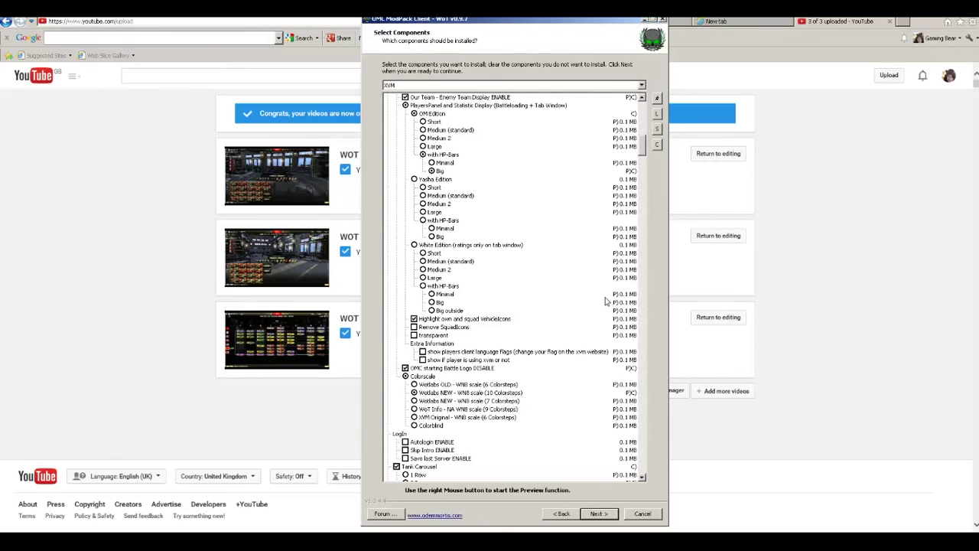
Review the remaining XVM options and choose SUPER (Superman) as the Sixth Sense icon
left_click_drag(644, 153, 644, 170)
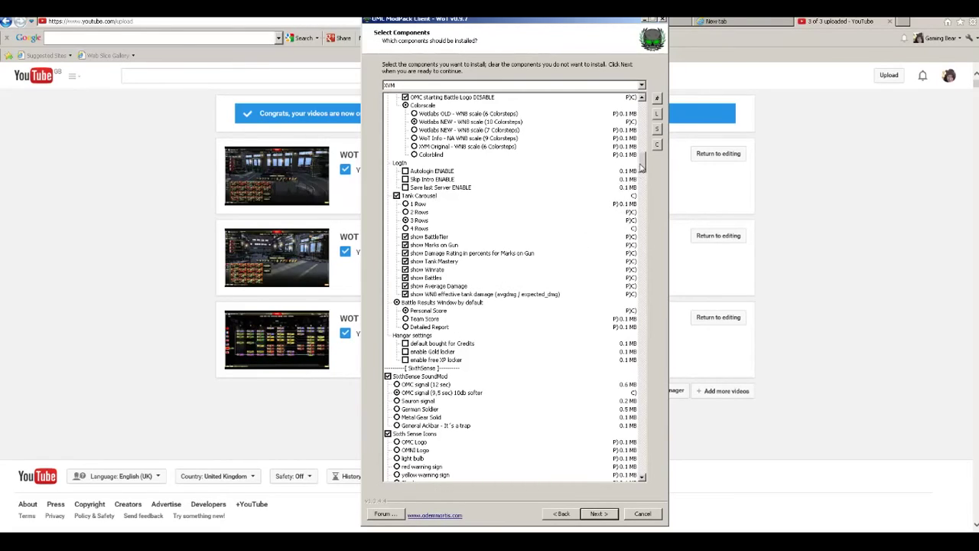
left_click_drag(641, 166, 643, 177)
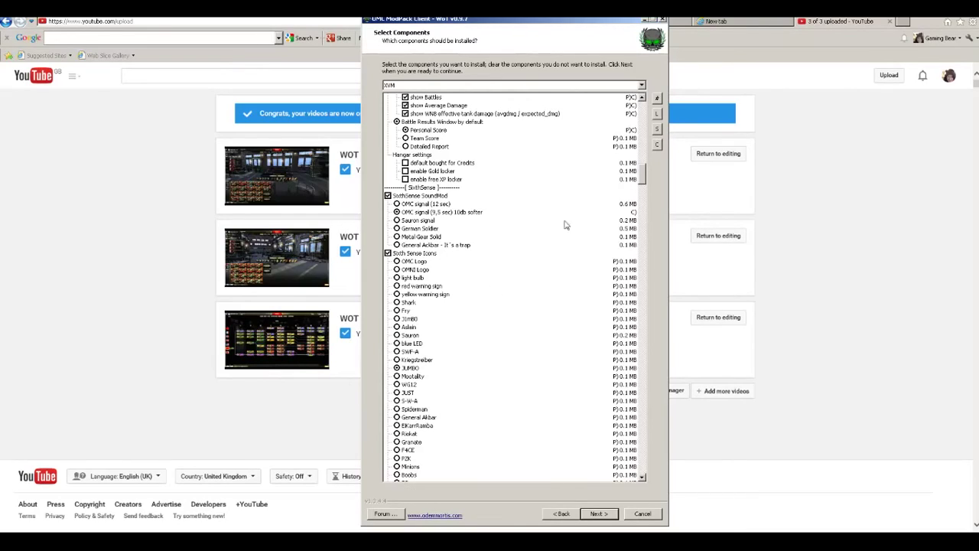
left_click_drag(641, 178, 645, 184)
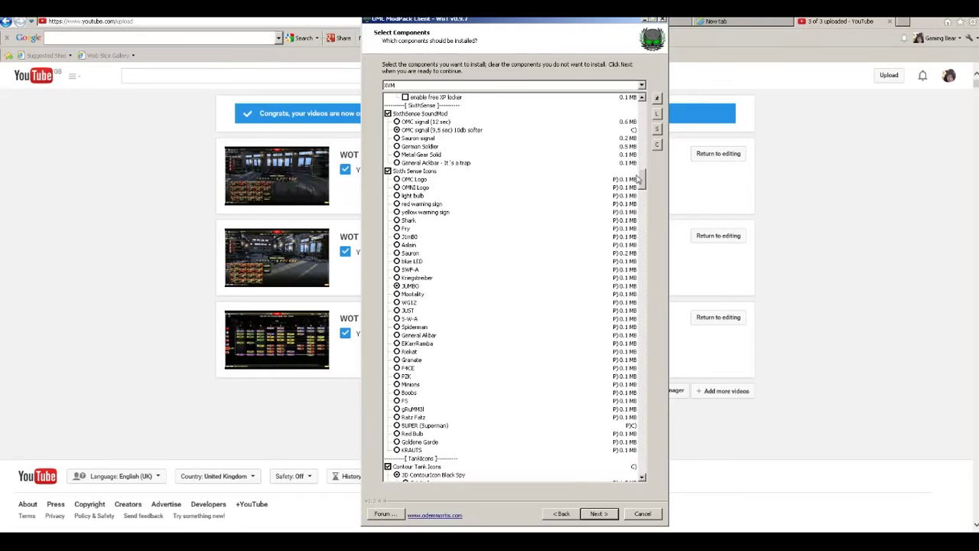
scroll(527, 219, "down", 7)
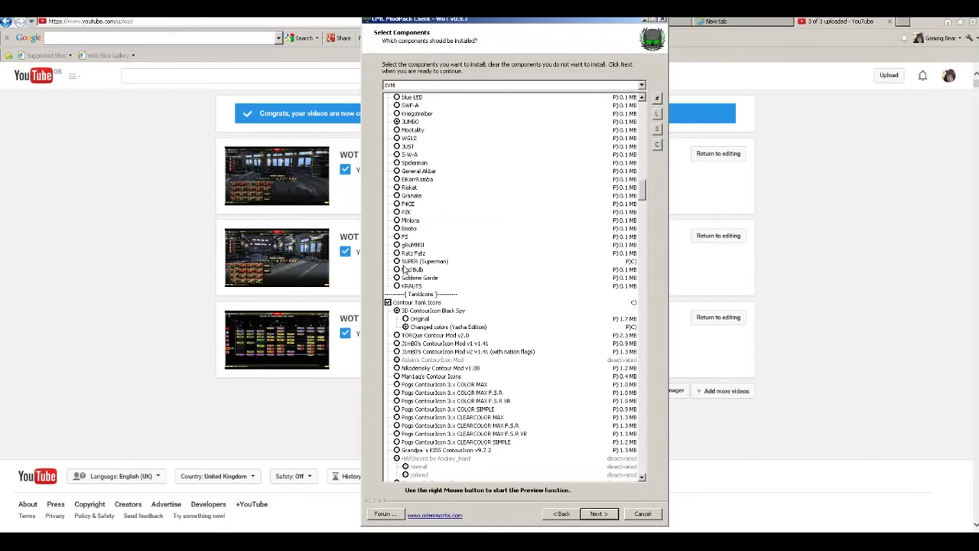
left_click(398, 261)
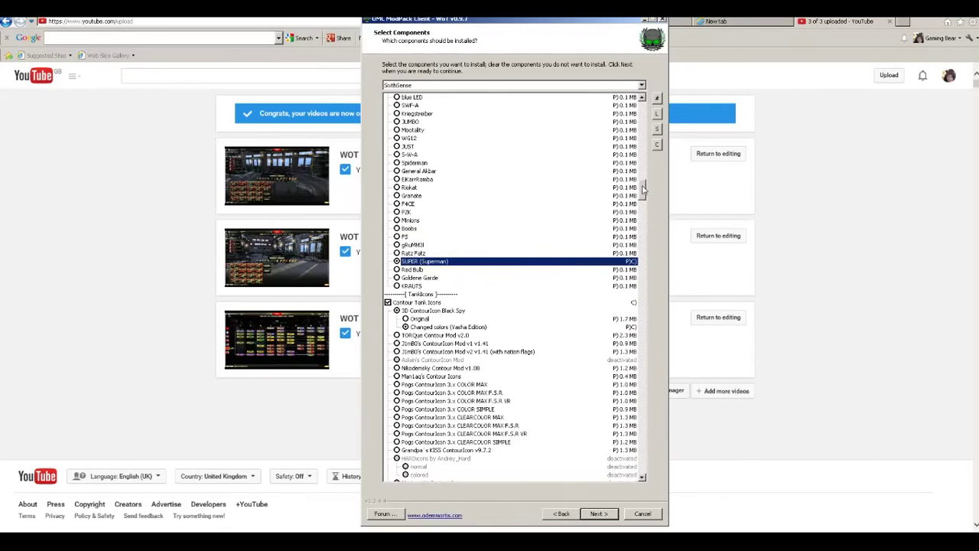
Examine the modpack's contour tank icon, crosshair, zoom and camera, damage panel and in-game information components
left_click_drag(645, 189, 645, 202)
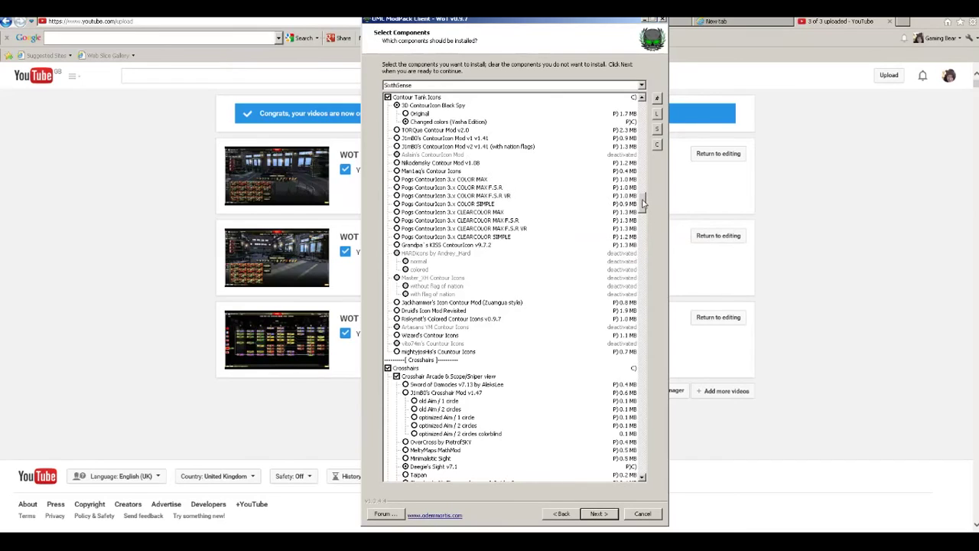
left_click_drag(643, 203, 642, 220)
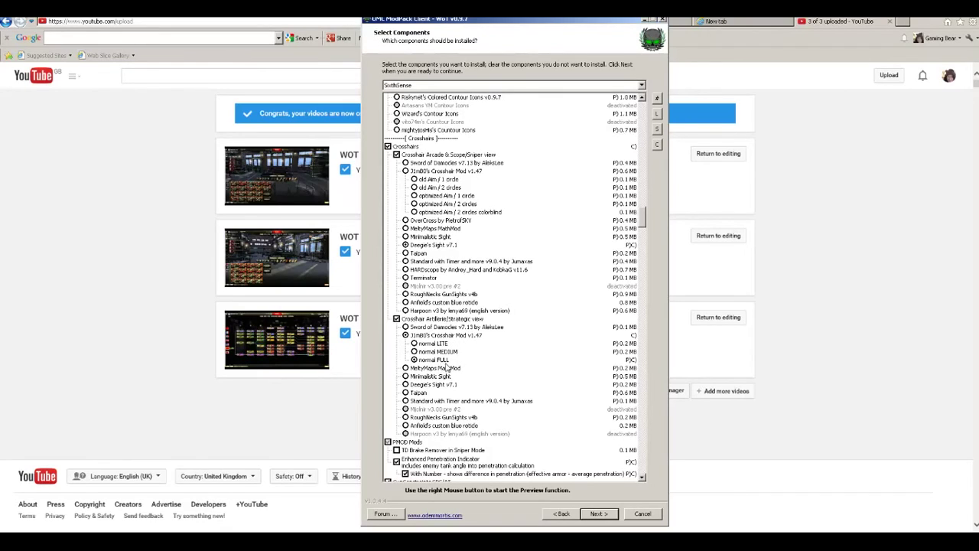
scroll(642, 219, "down", 12)
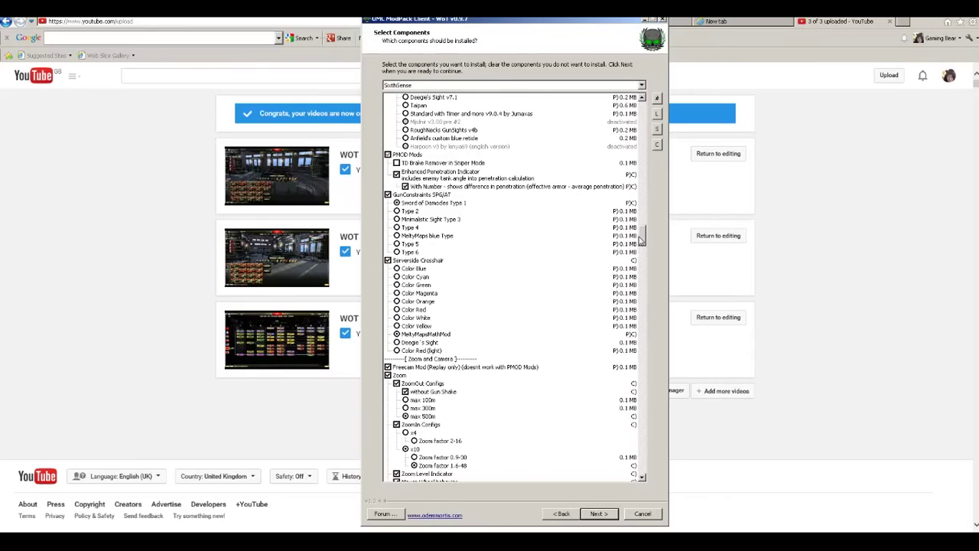
left_click_drag(642, 239, 641, 255)
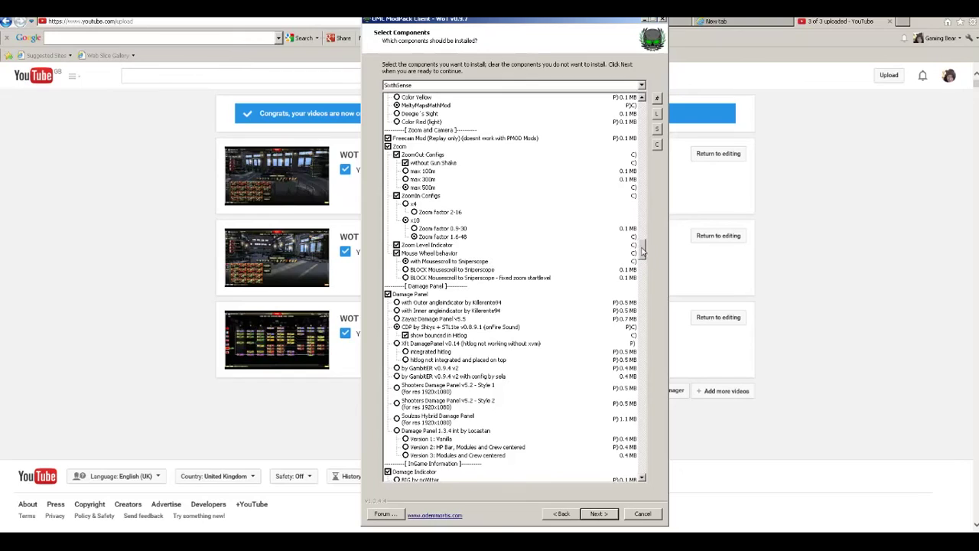
scroll(643, 250, "down", 7)
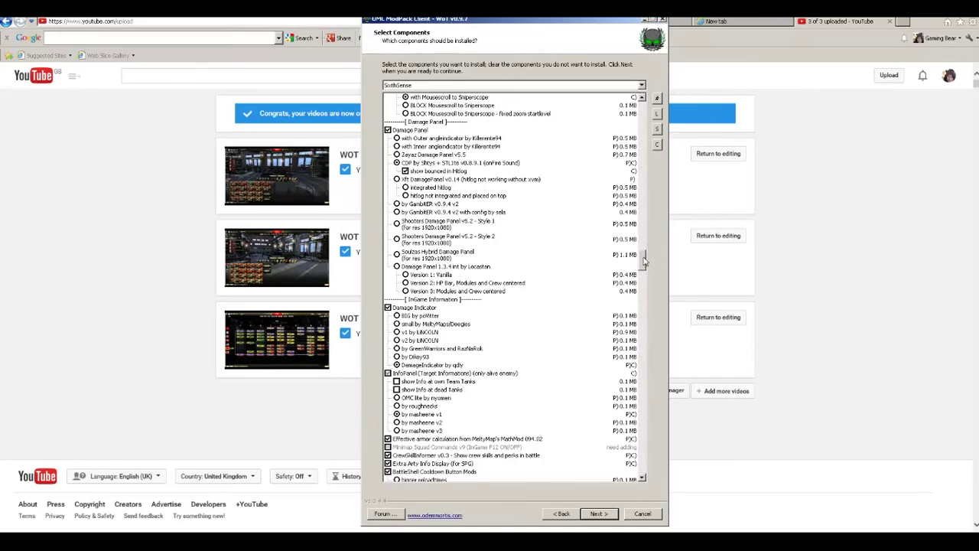
left_click_drag(645, 260, 643, 275)
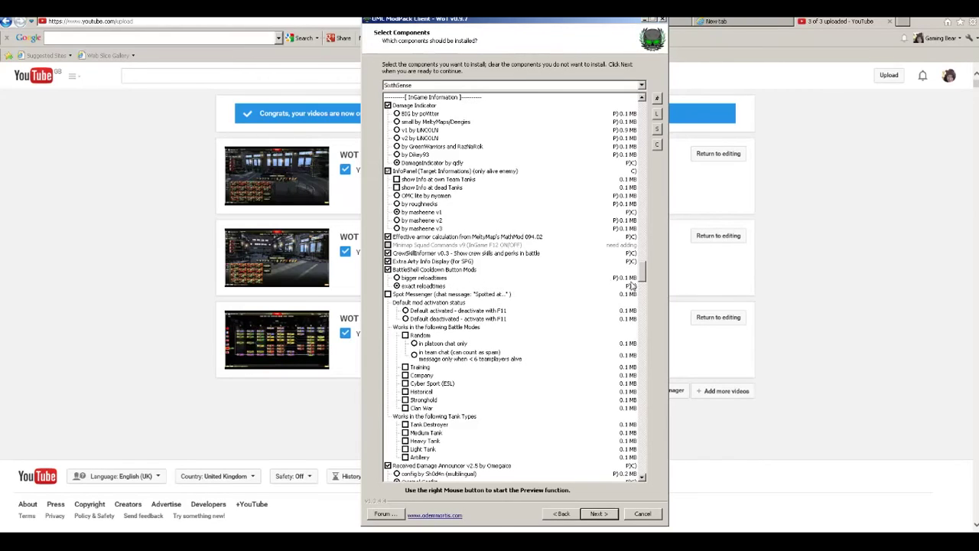
left_click_drag(642, 276, 643, 289)
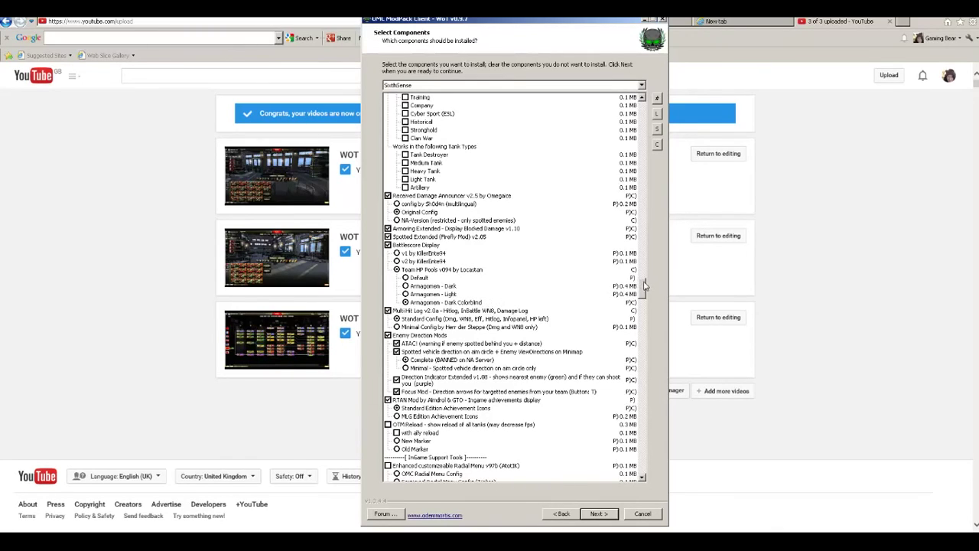
Examine the modpack's InGame Support Tools, including aiming help and the 15m spot circle, and the available hangars
left_click_drag(645, 285, 643, 298)
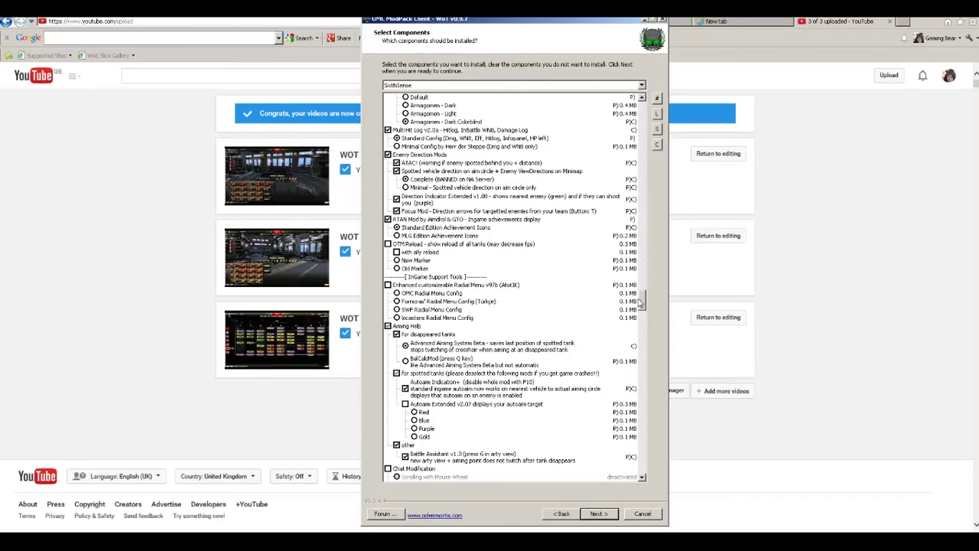
left_click_drag(641, 302, 641, 307)
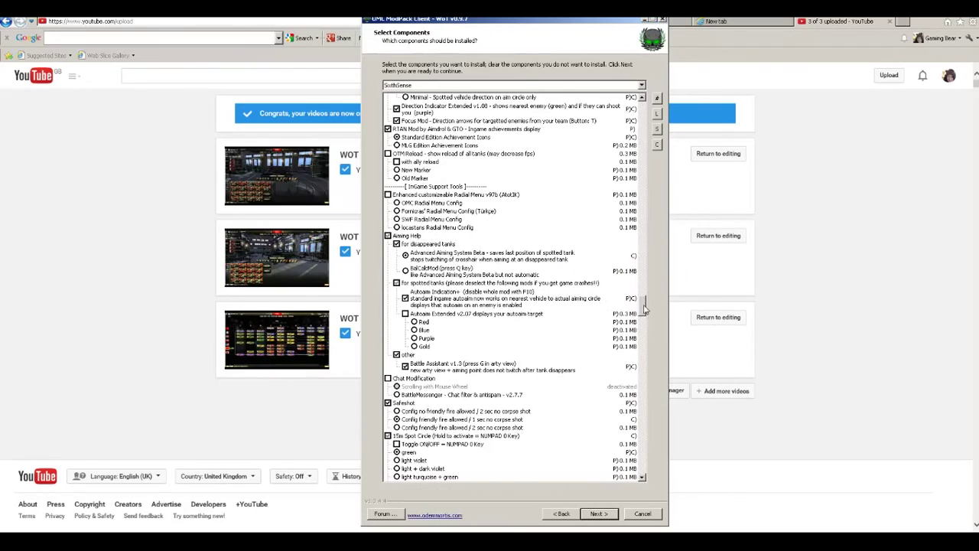
left_click_drag(644, 309, 642, 321)
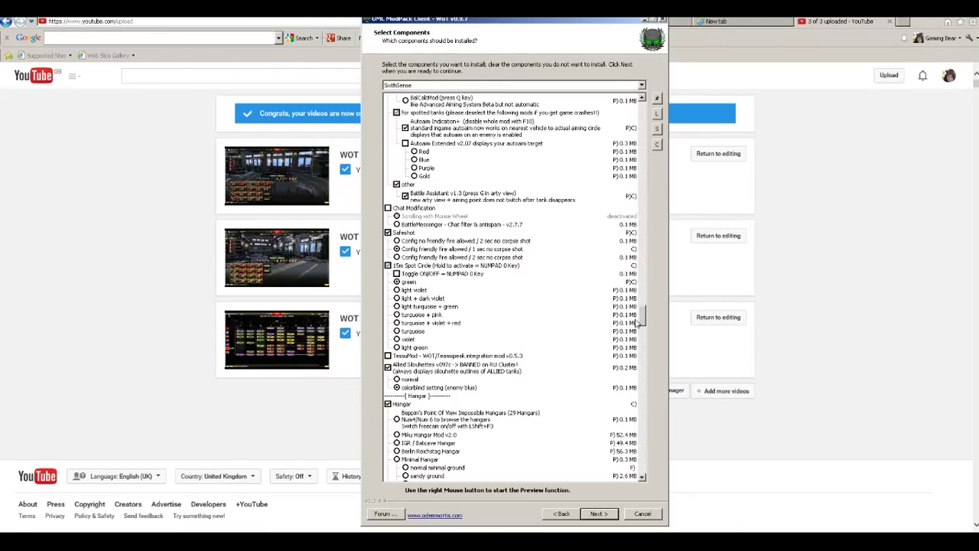
scroll(643, 320, "down", 2)
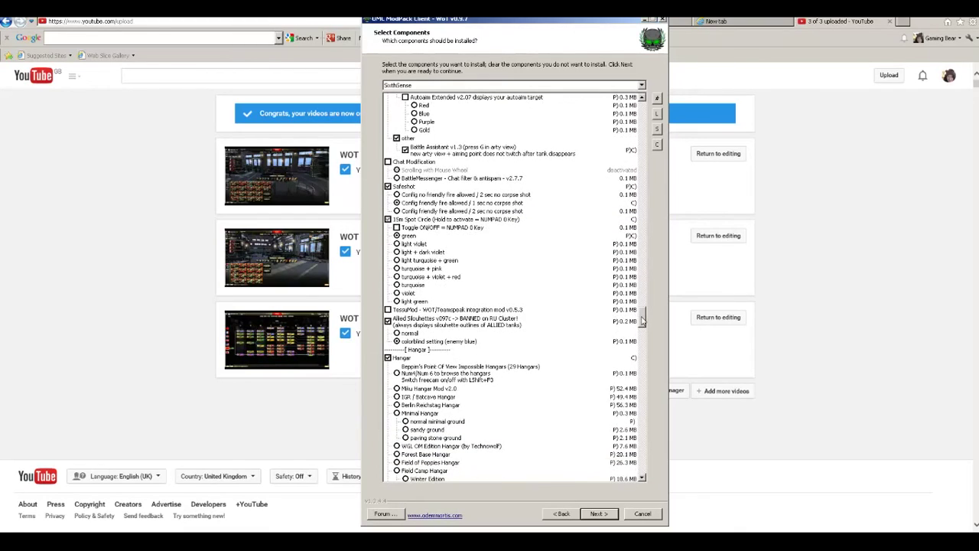
scroll(642, 321, "down", 1)
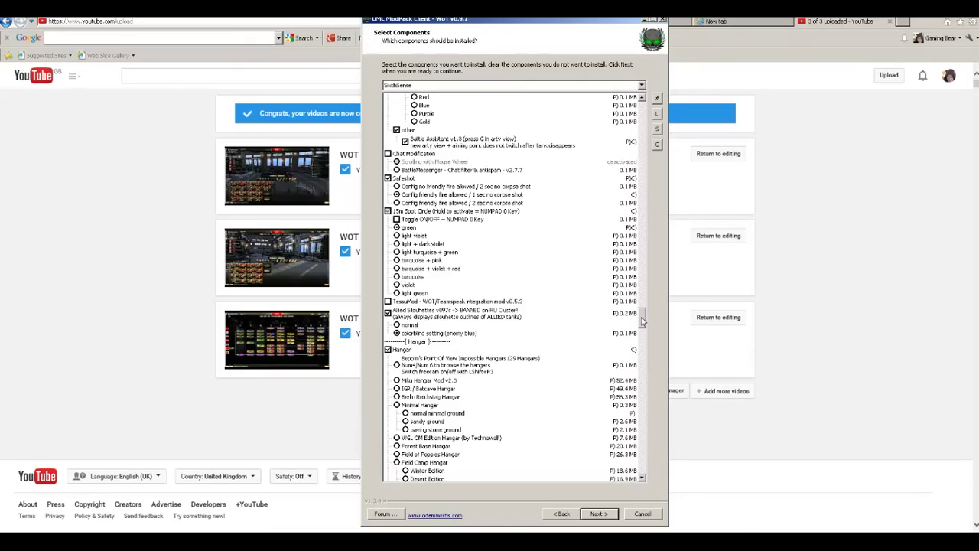
scroll(643, 321, "down", 1)
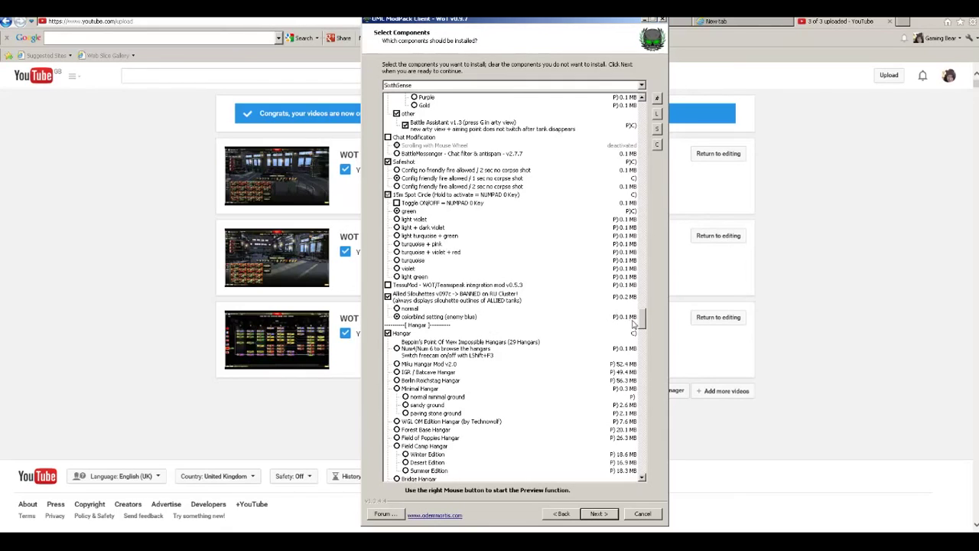
scroll(642, 326, "down", 4)
scroll(643, 326, "down", 2)
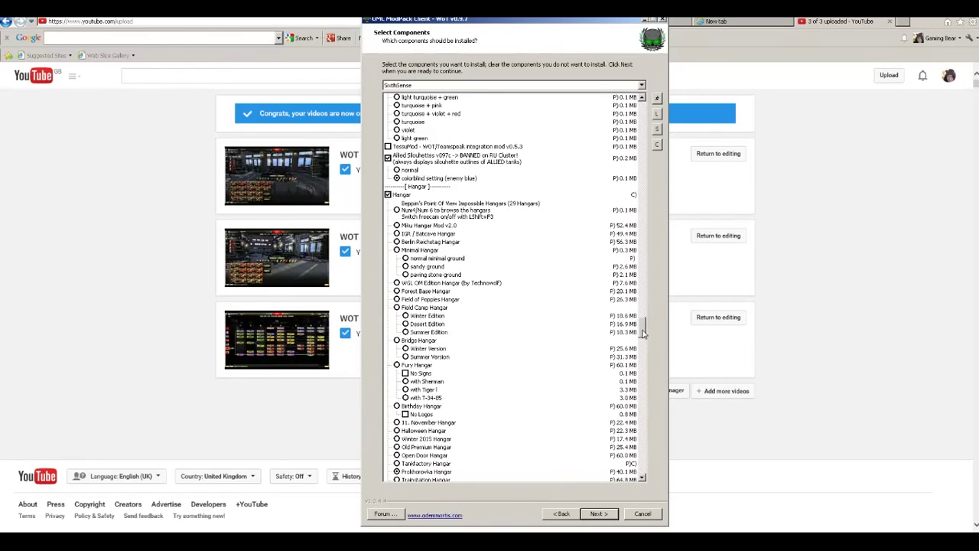
Review the available hangar modifications and choose the Prokhorovka Hangar
scroll(642, 333, "down", 1)
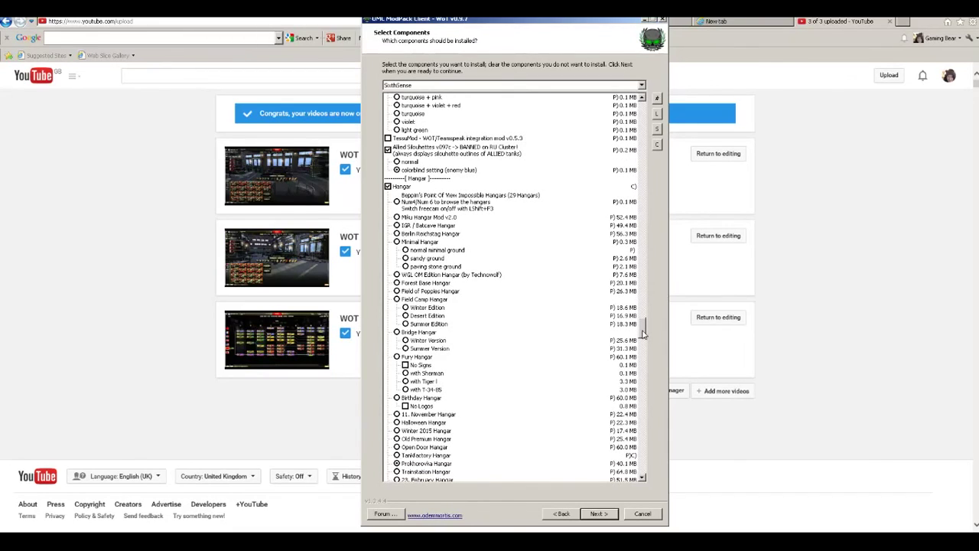
scroll(643, 333, "down", 1)
scroll(642, 333, "up", 1)
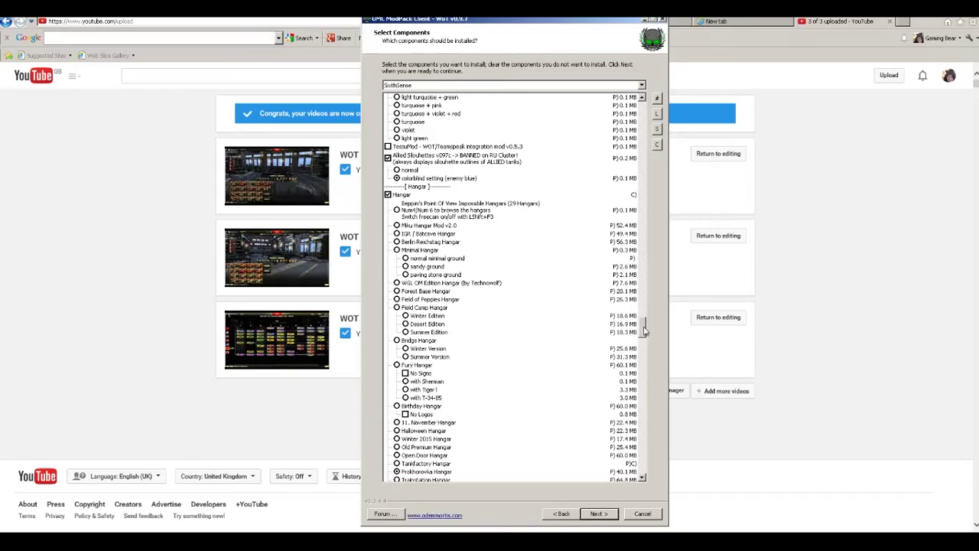
left_click_drag(645, 329, 645, 334)
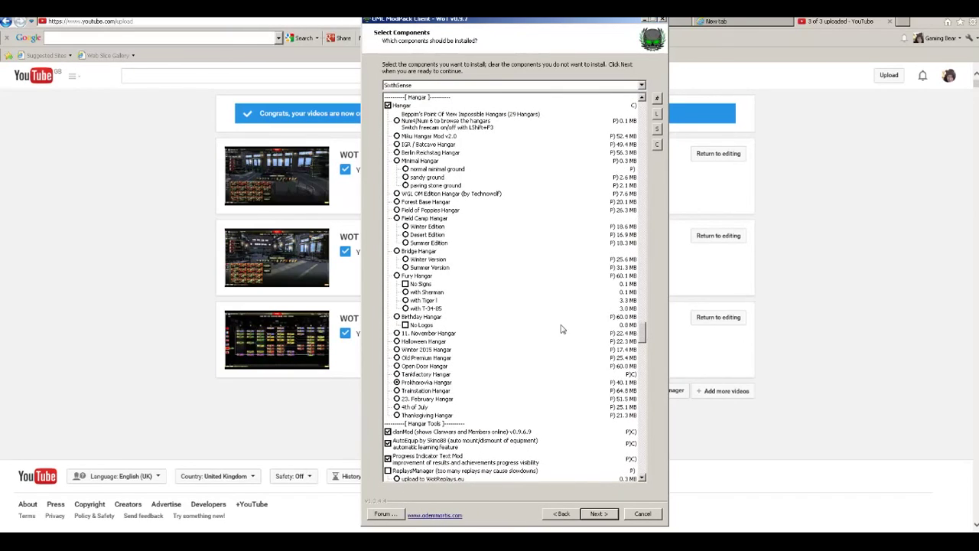
scroll(561, 330, "up", 4)
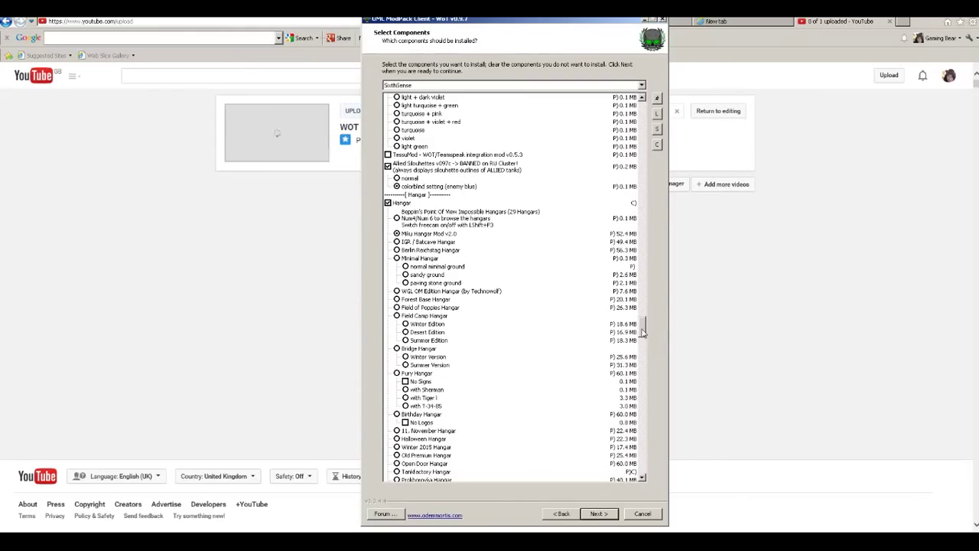
left_click_drag(643, 332, 643, 339)
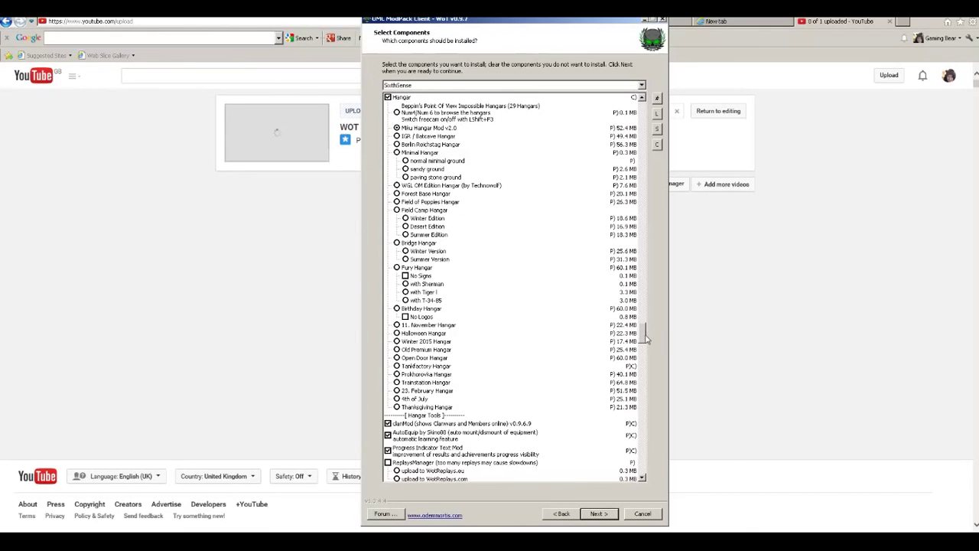
left_click_drag(645, 336, 644, 342)
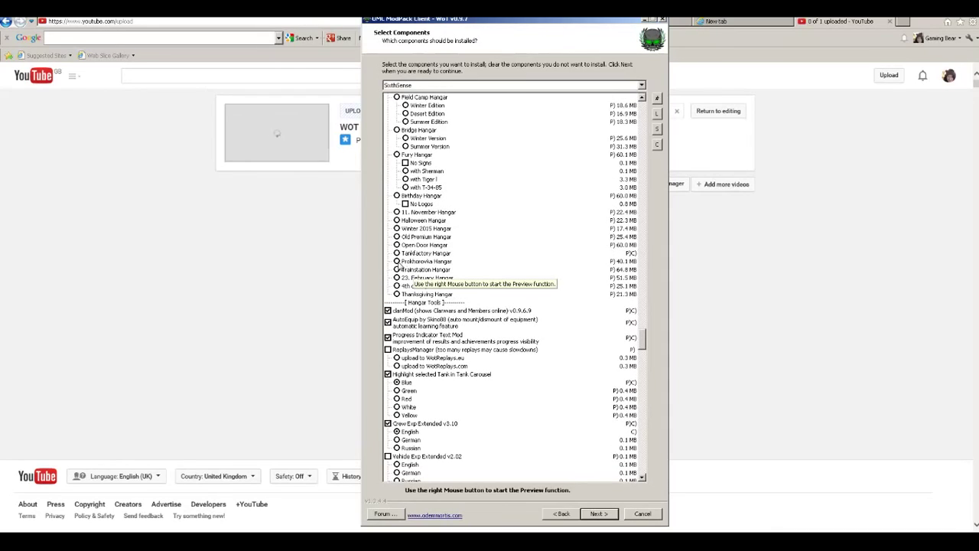
left_click(399, 263)
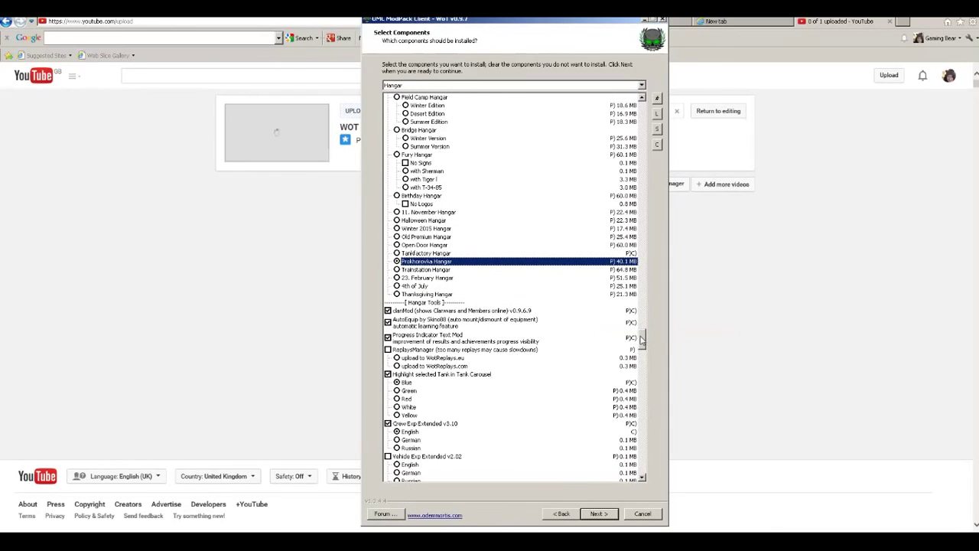
Examine the Hangar Tools options and the Graphic Addons for login screen, minimaps and map ground textures
left_click_drag(644, 339, 429, 234)
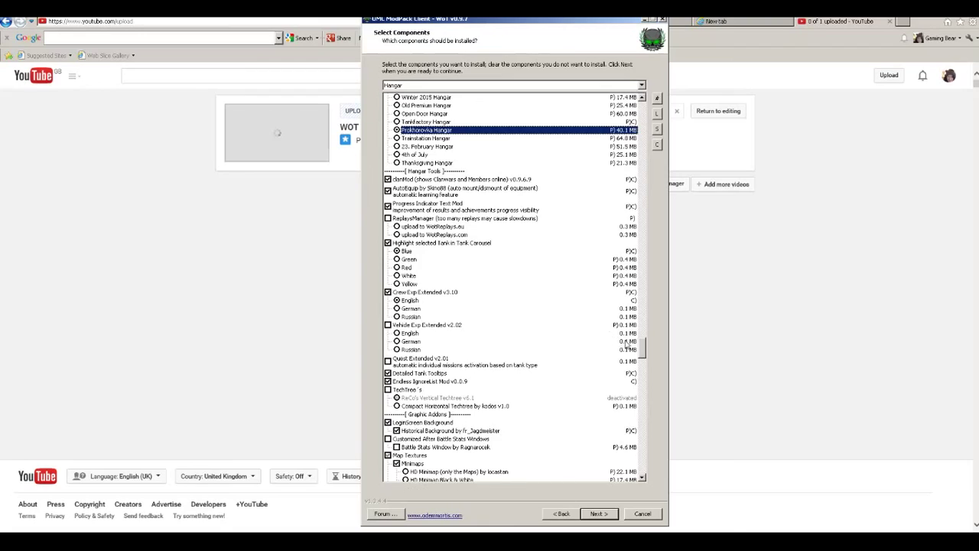
left_click_drag(641, 348, 641, 376)
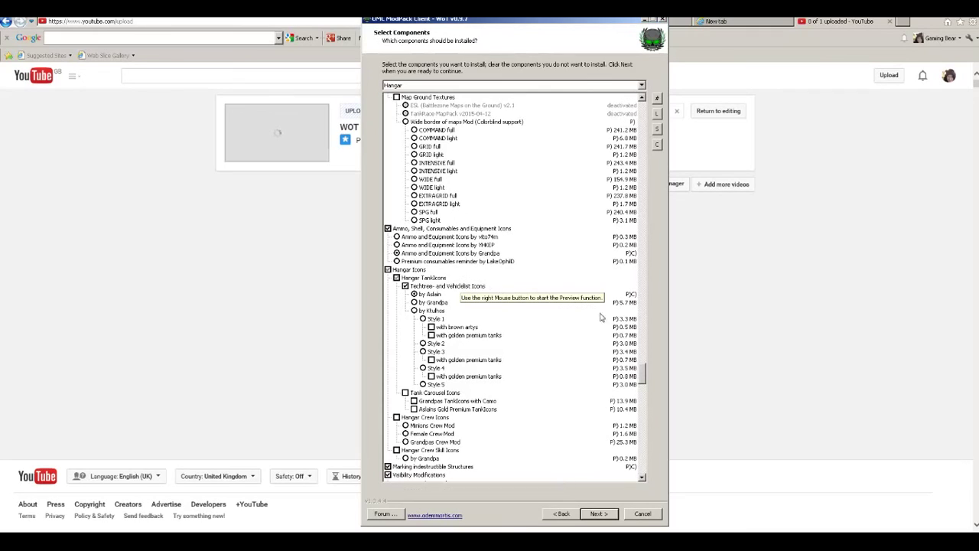
left_click_drag(641, 375, 657, 352)
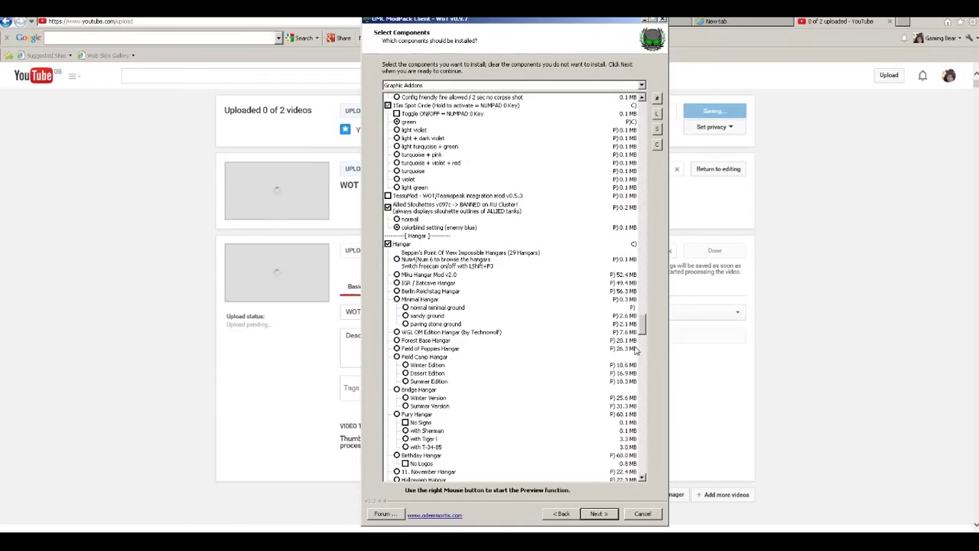
scroll(645, 327, "down", 4)
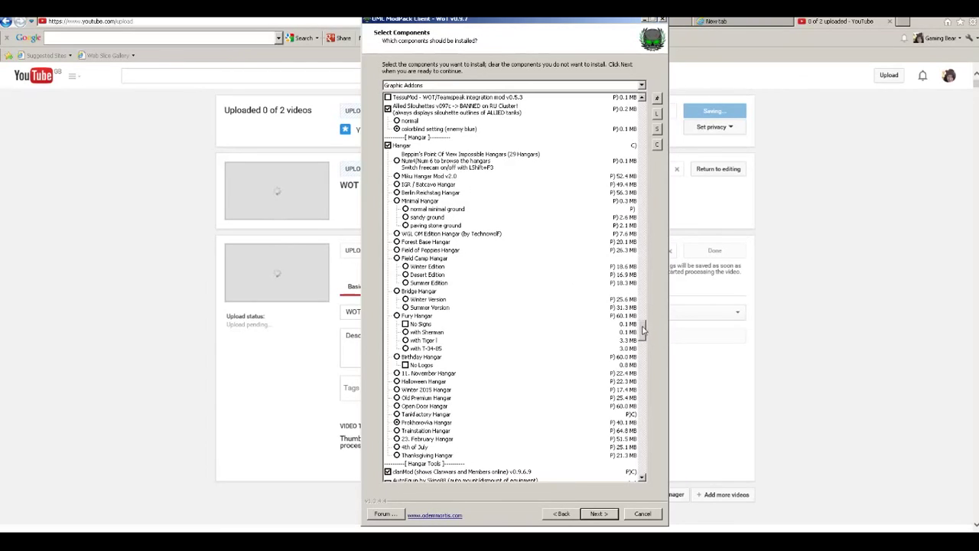
left_click_drag(645, 329, 647, 340)
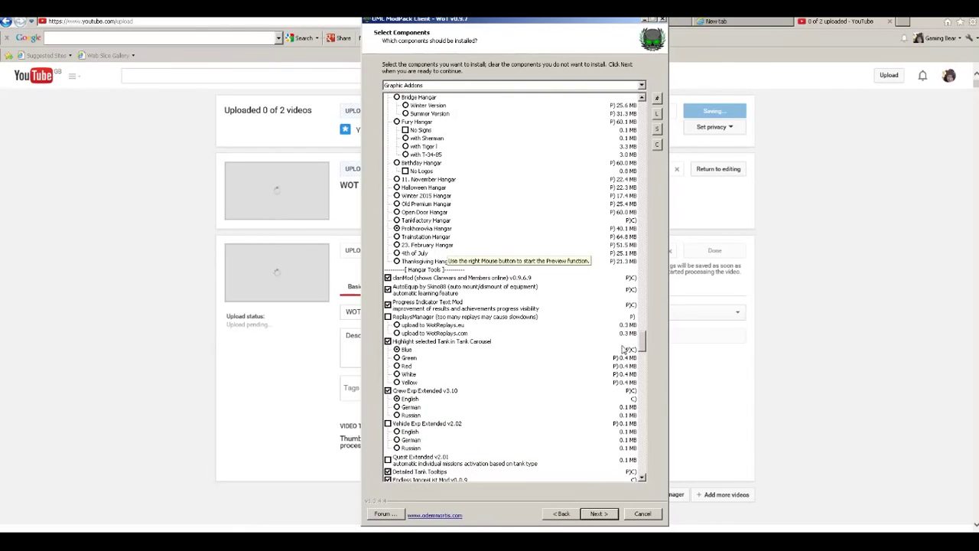
left_click_drag(643, 344, 647, 358)
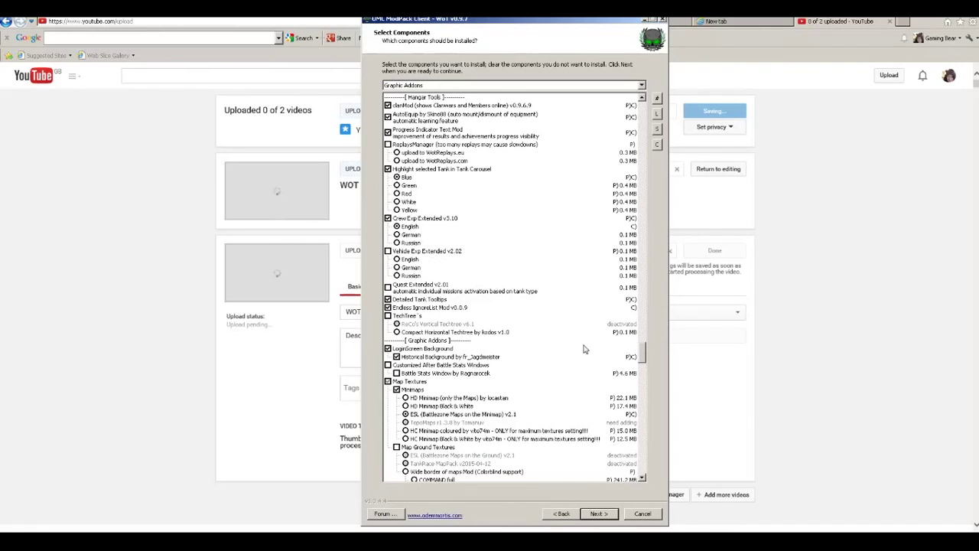
left_click_drag(643, 348, 643, 361)
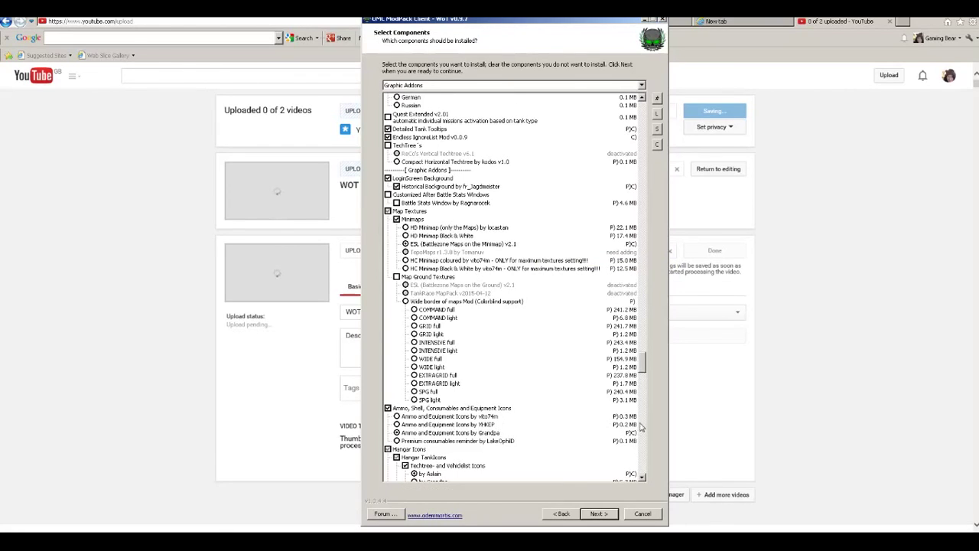
Preview the tech tree and vehicle list icons by Aslain among the Hangar TankIcons, and close the preview
left_click_drag(645, 367, 646, 389)
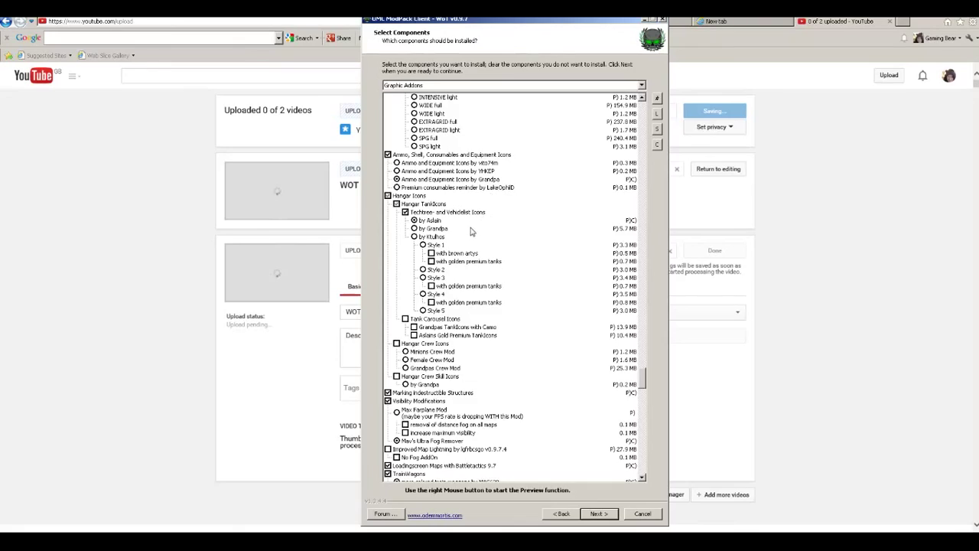
right_click(439, 224)
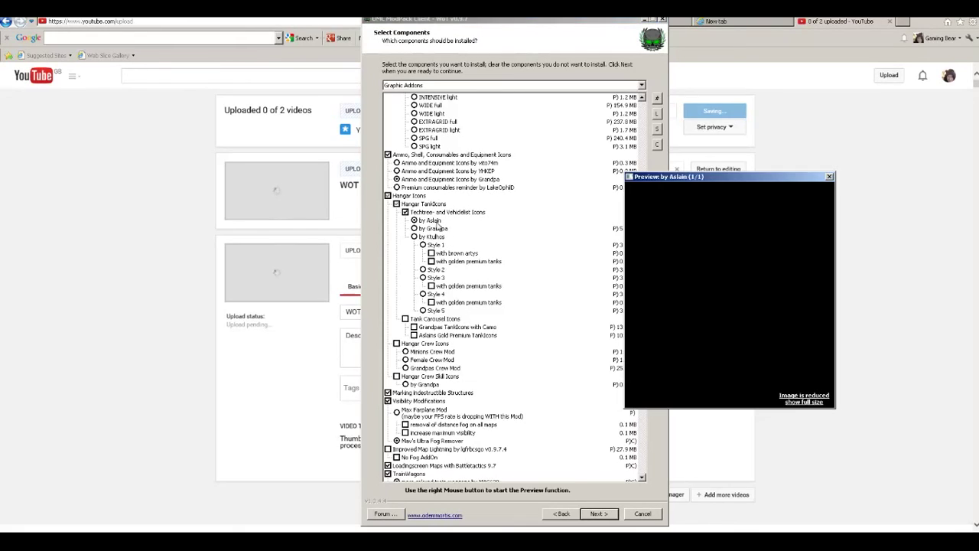
left_click(830, 177)
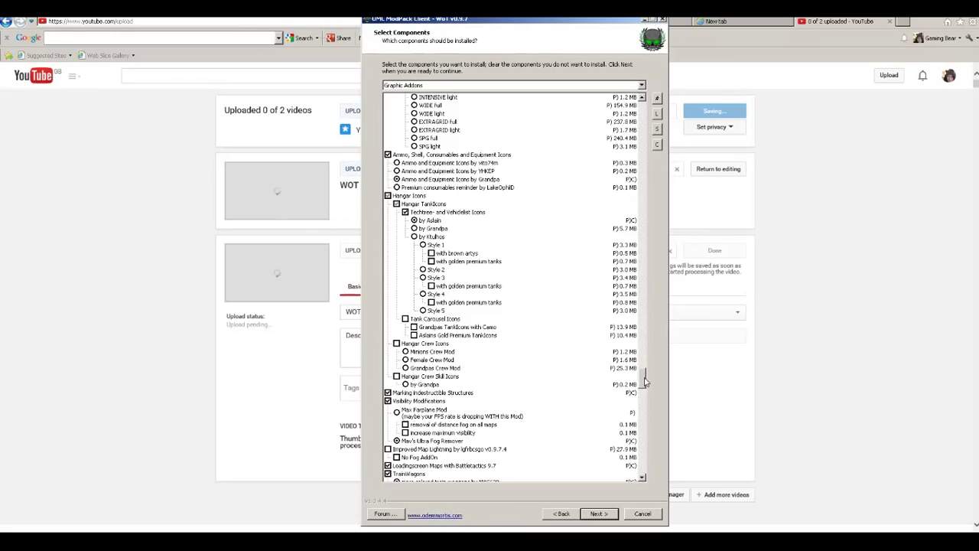
Examine the remaining Graphic Addons, Tank Skins, Session Stats and Sound Addons, including the crew voice and music packs
left_click_drag(645, 380, 645, 396)
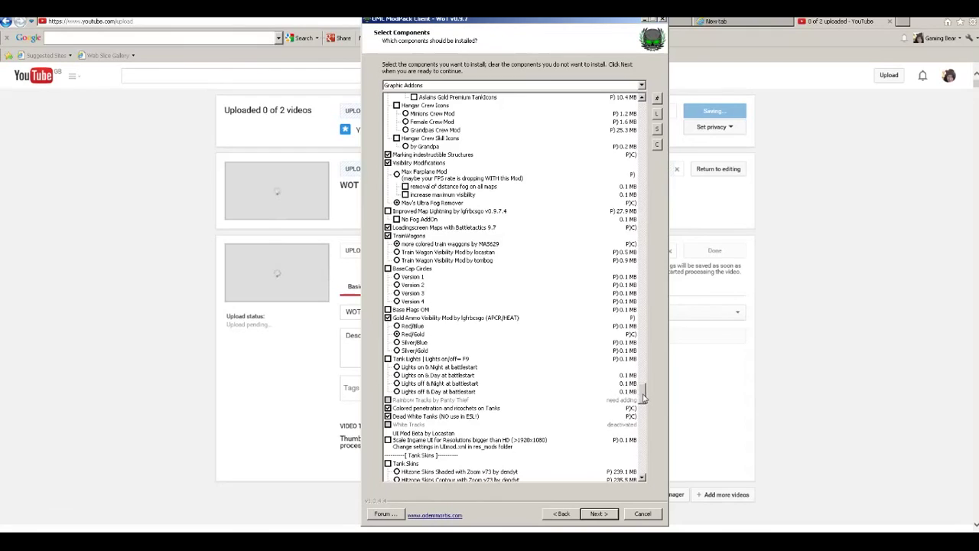
scroll(642, 396, "down", 6)
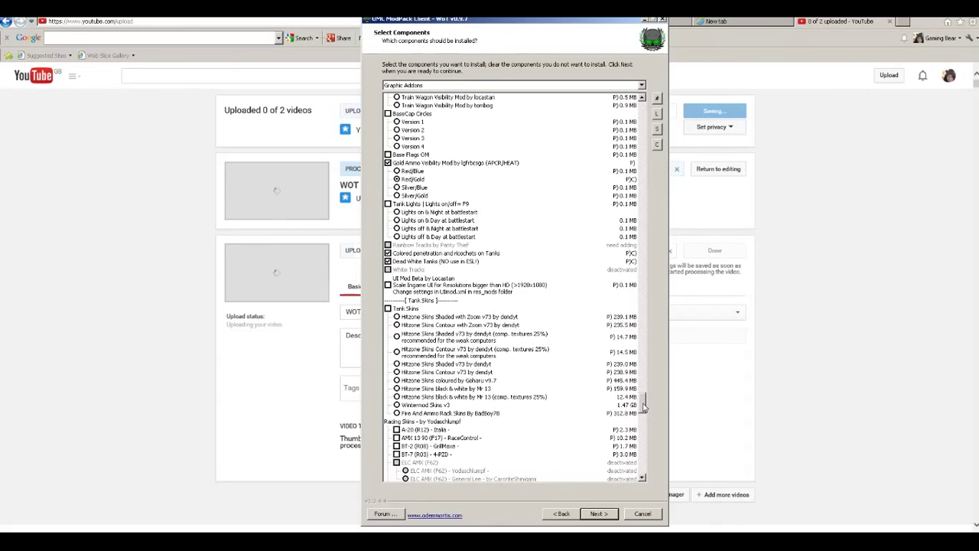
scroll(643, 408, "down", 1)
left_click_drag(643, 407, 643, 425)
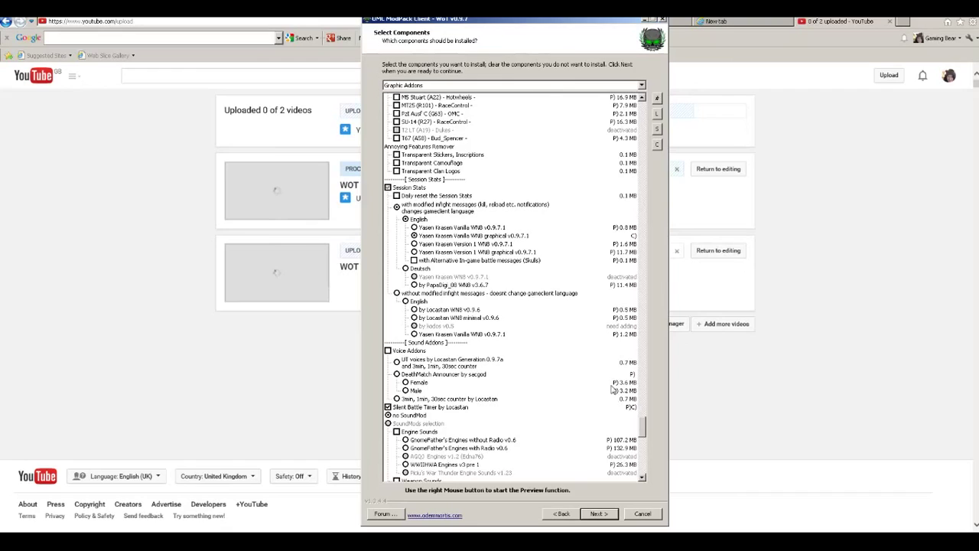
left_click_drag(645, 434, 641, 475)
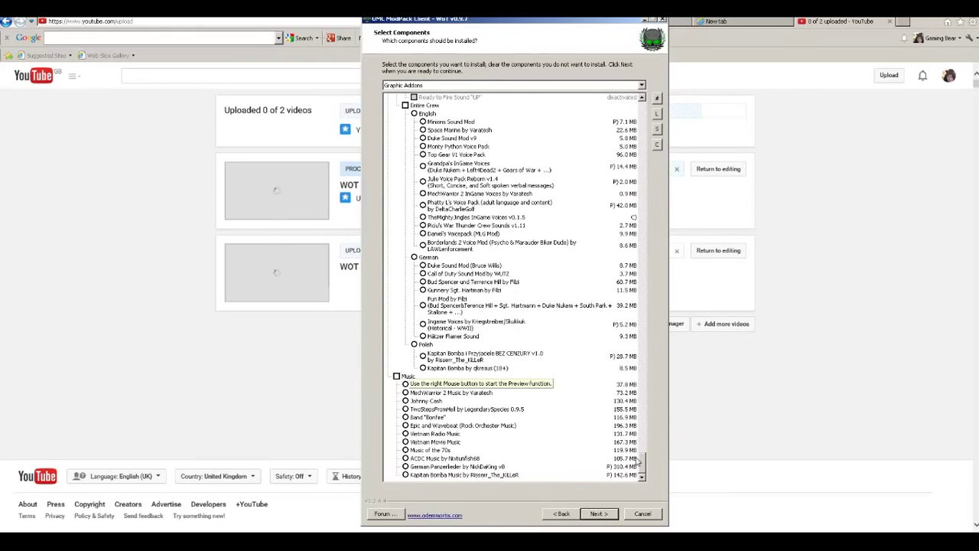
left_click_drag(643, 462, 643, 418)
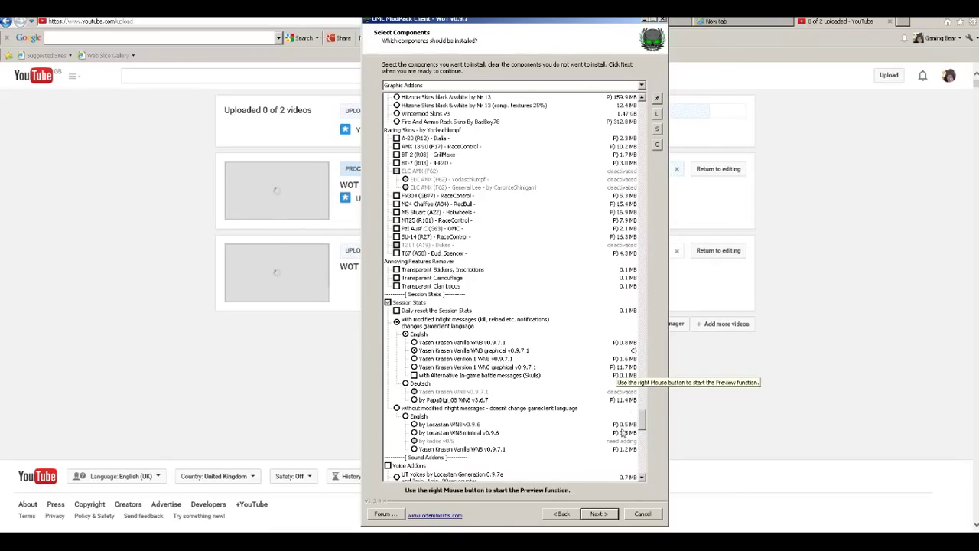
Accept the component selection and add Allied Silouhettes v097c to the config files to restore
left_click(599, 514)
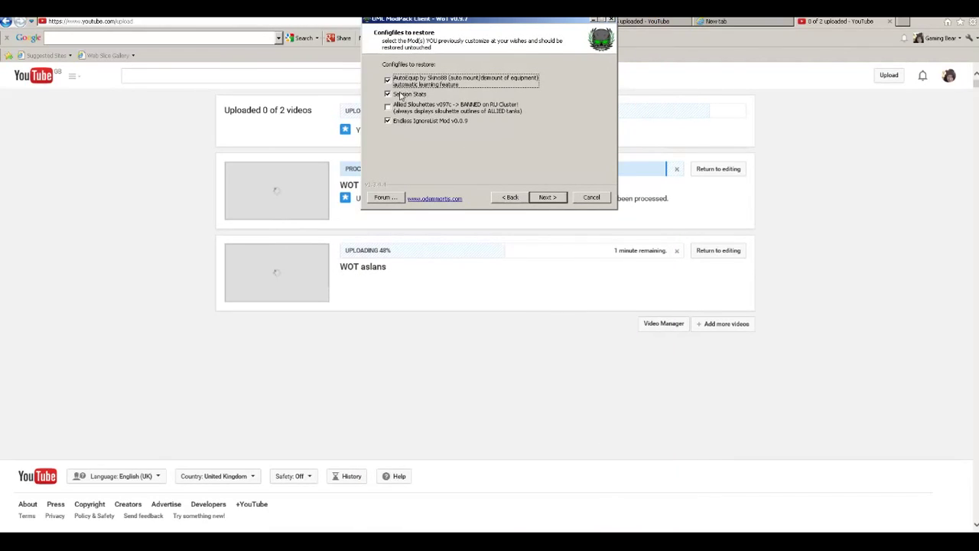
left_click(388, 108)
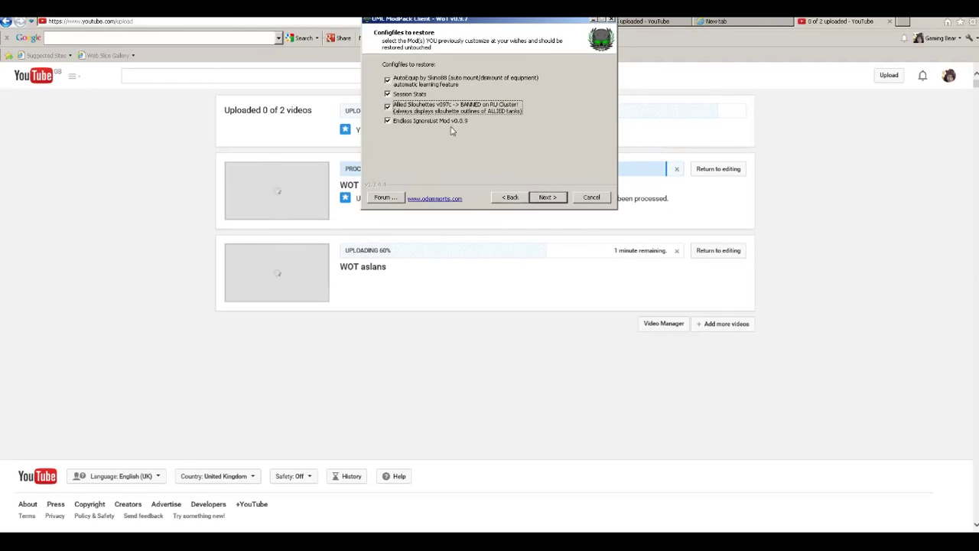
left_click(547, 198)
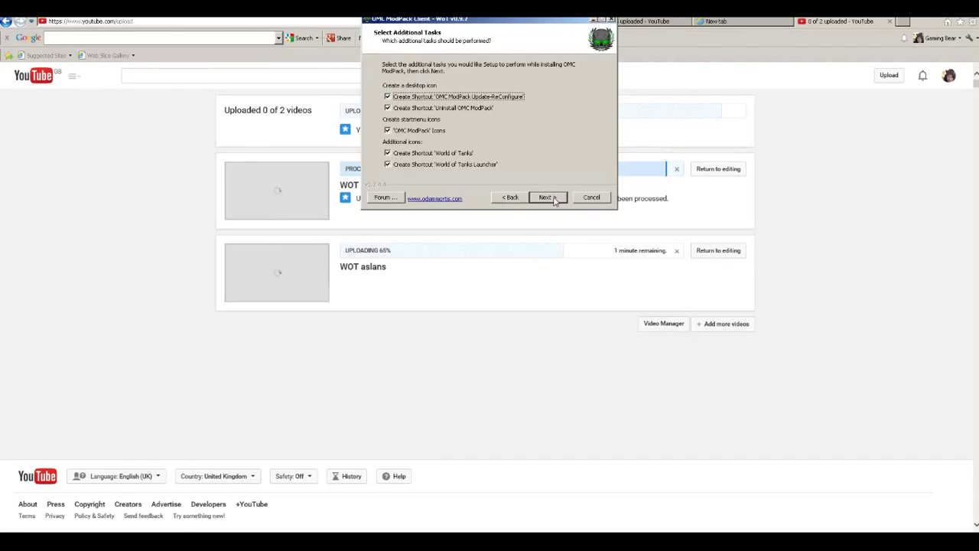
Disable all OMC ModPack and World of Tanks shortcuts and start menu icons, and continue the installation
left_click(387, 97)
left_click(387, 108)
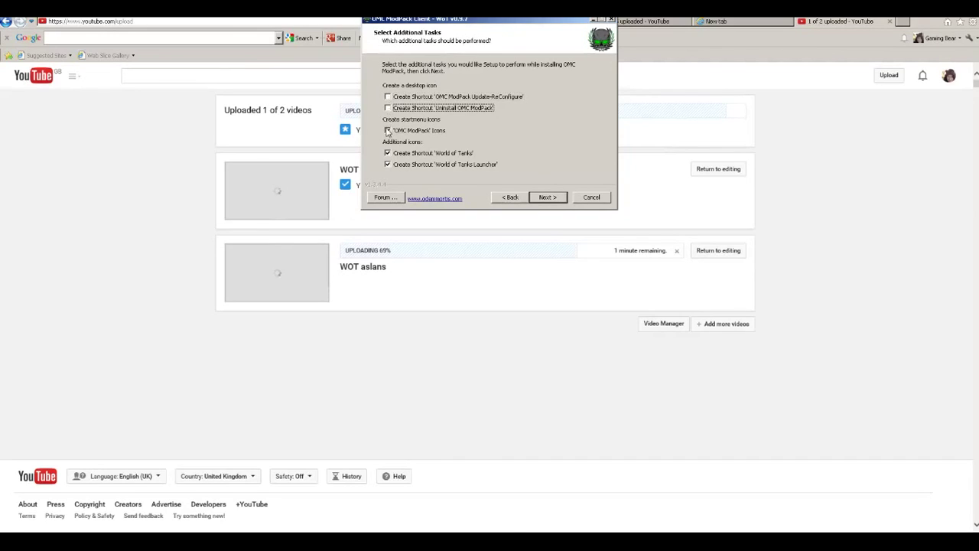
left_click(387, 130)
left_click(387, 153)
left_click(387, 164)
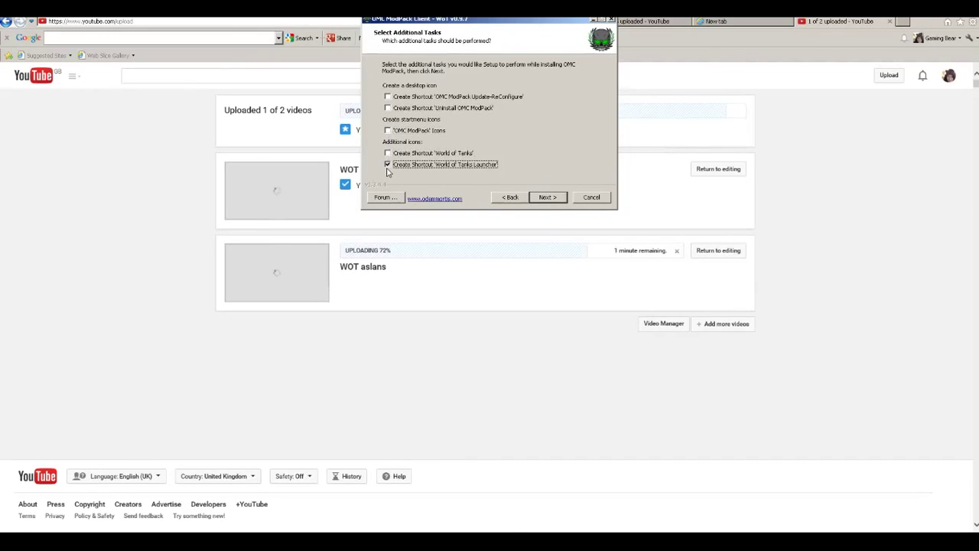
left_click(549, 197)
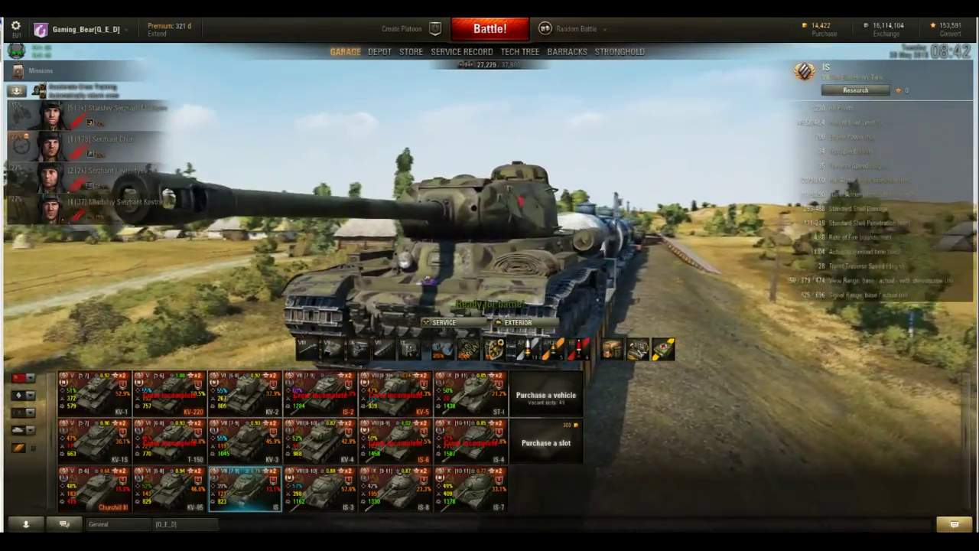
Inspect the railway hangar scene around the IS tank from several angles in the World of Tanks garage
left_click_drag(427, 281, 978, 214)
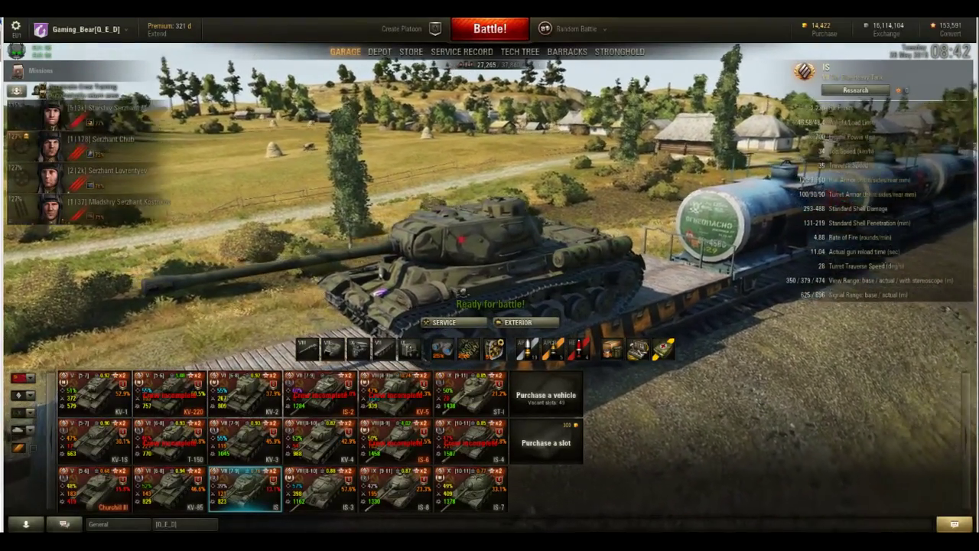
left_click_drag(978, 214, 352, 227)
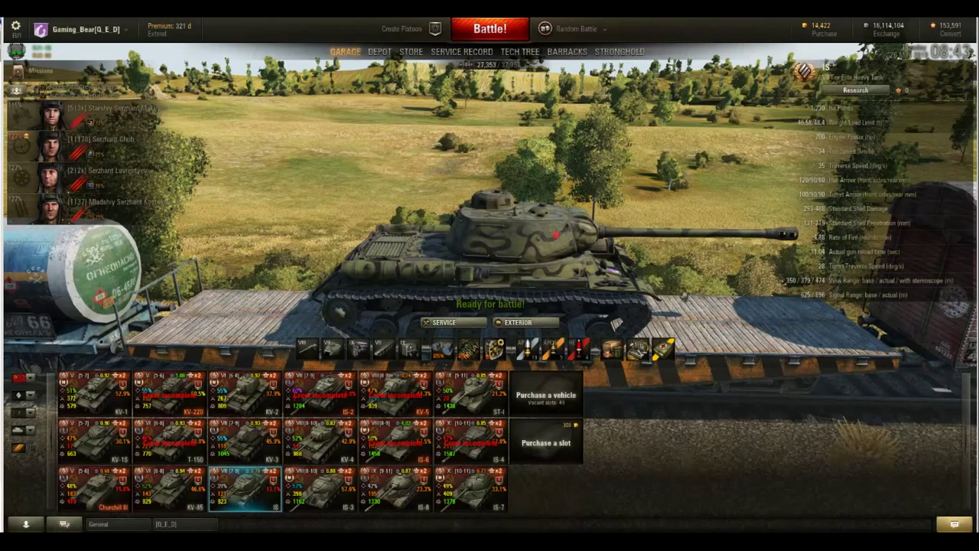
left_click_drag(588, 273, 0, 274)
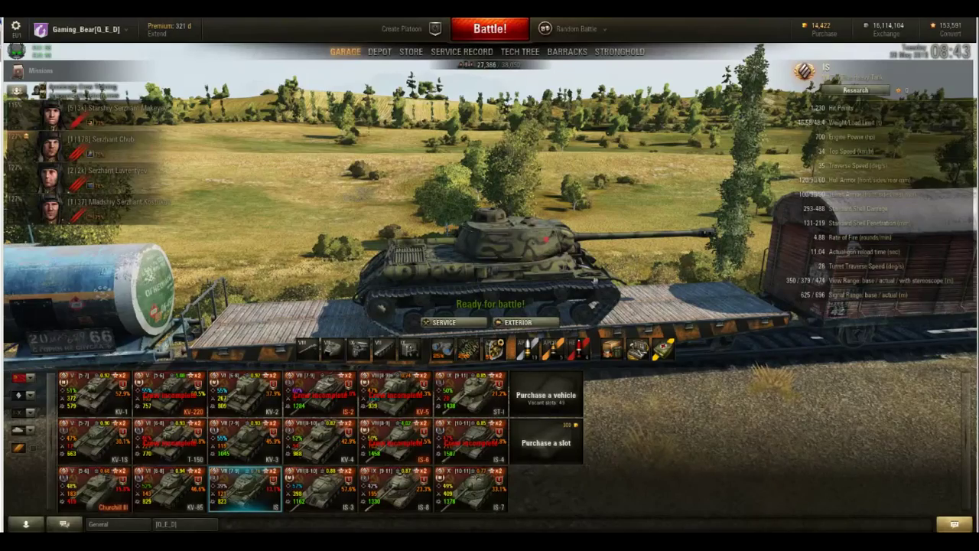
left_click_drag(594, 282, 344, 289)
left_click_drag(405, 306, 184, 367)
mouse_move(652, 285)
left_mouse_down()
mouse_move(670, 287)
mouse_move(663, 277)
left_mouse_up()
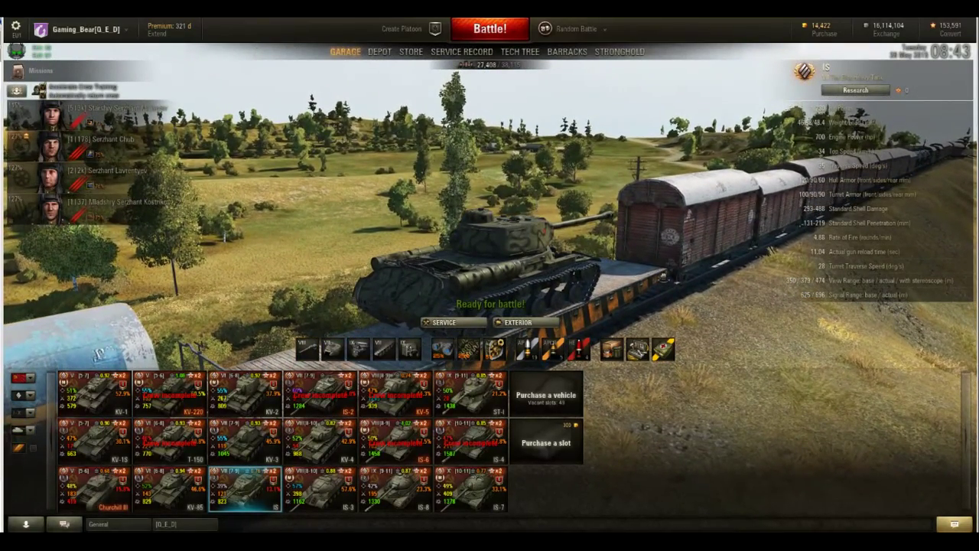
left_click_drag(663, 277, 652, 277)
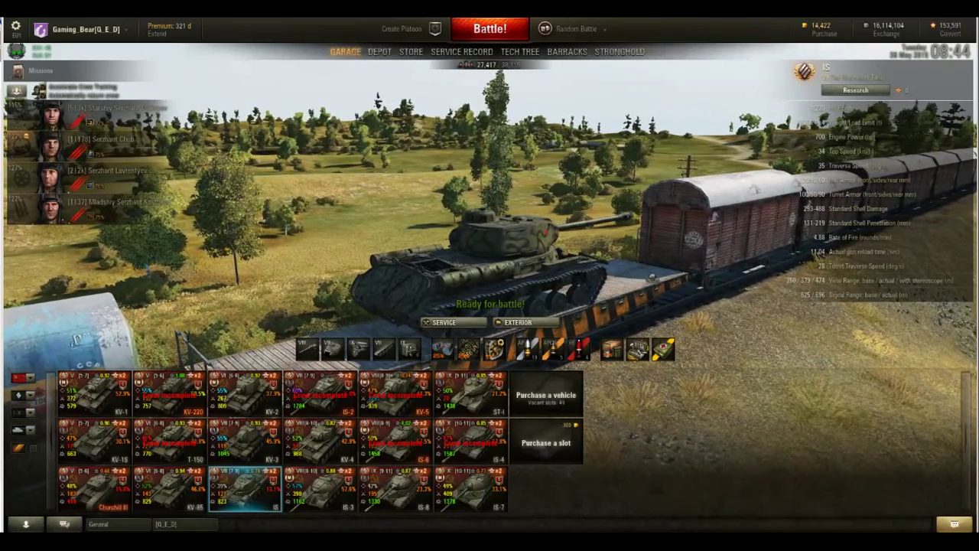